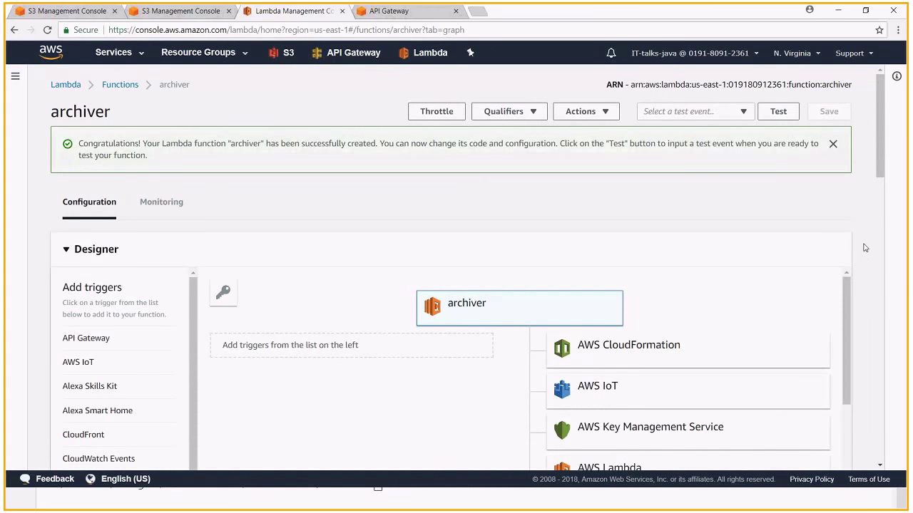
Examine the available triggers and accessible resources in the archiver function's designer
scroll(865, 248, "down", 1)
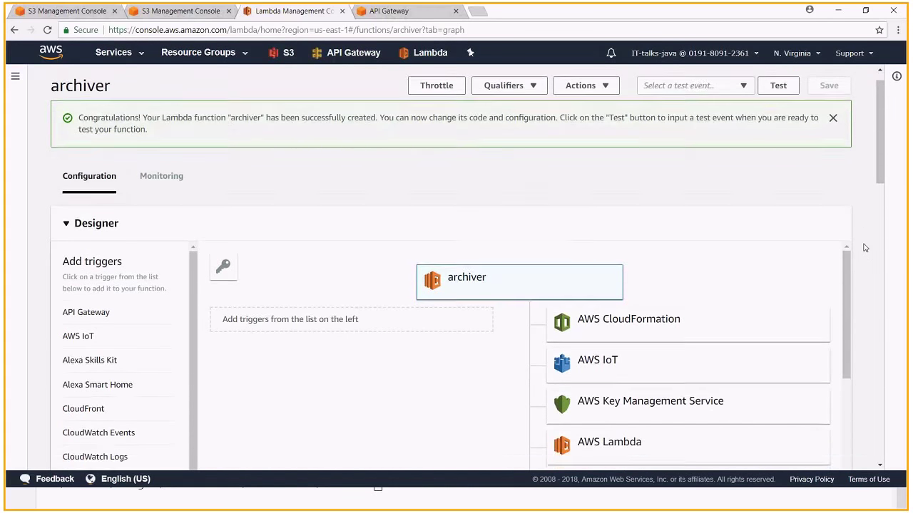
scroll(839, 171, "up", 1)
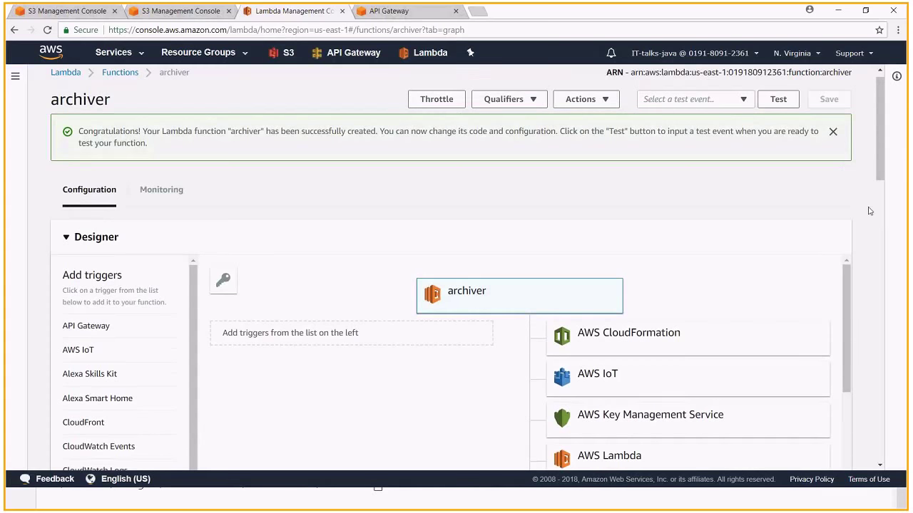
scroll(289, 182, "down", 2)
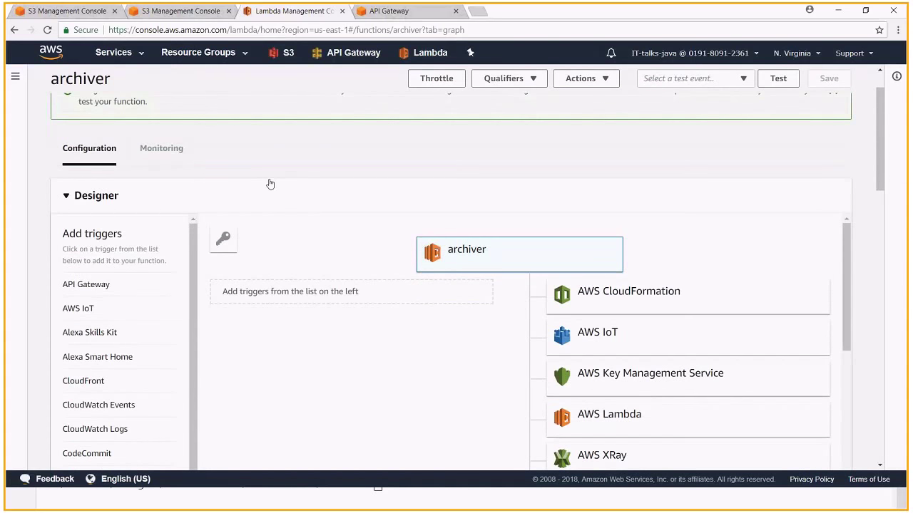
scroll(270, 185, "down", 1)
scroll(270, 185, "down", 2)
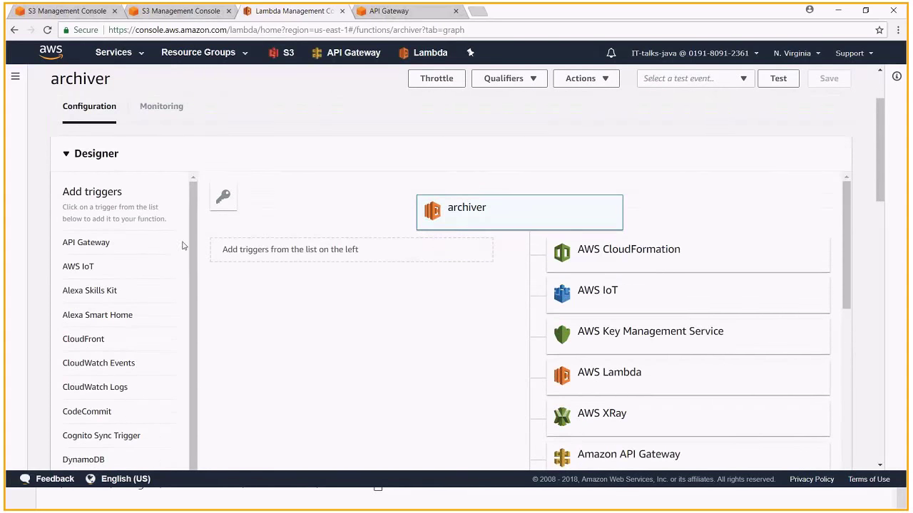
scroll(189, 245, "down", 1)
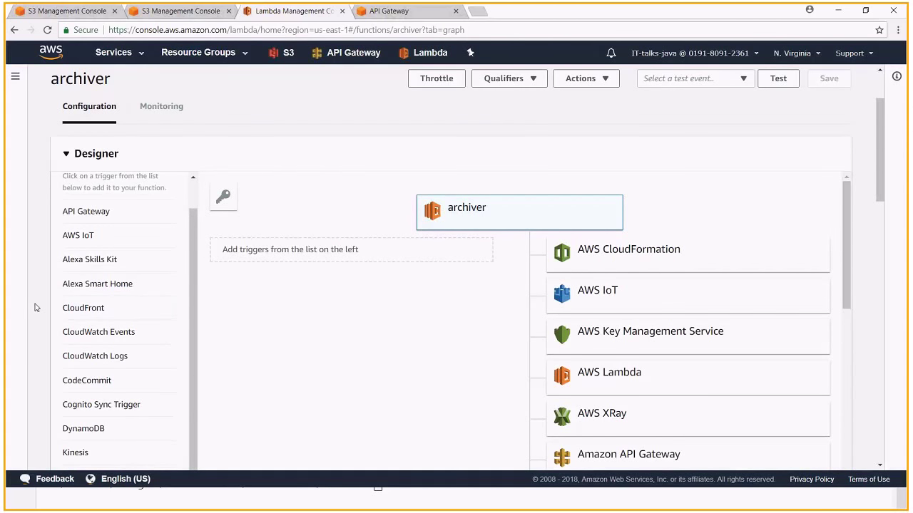
scroll(34, 307, "down", 1)
scroll(34, 307, "down", 1)
scroll(69, 302, "up", 1)
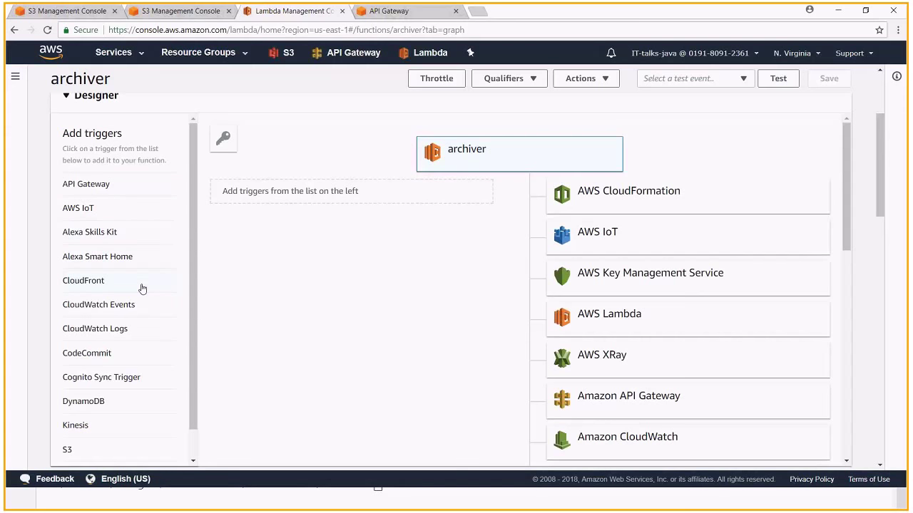
scroll(144, 288, "down", 1)
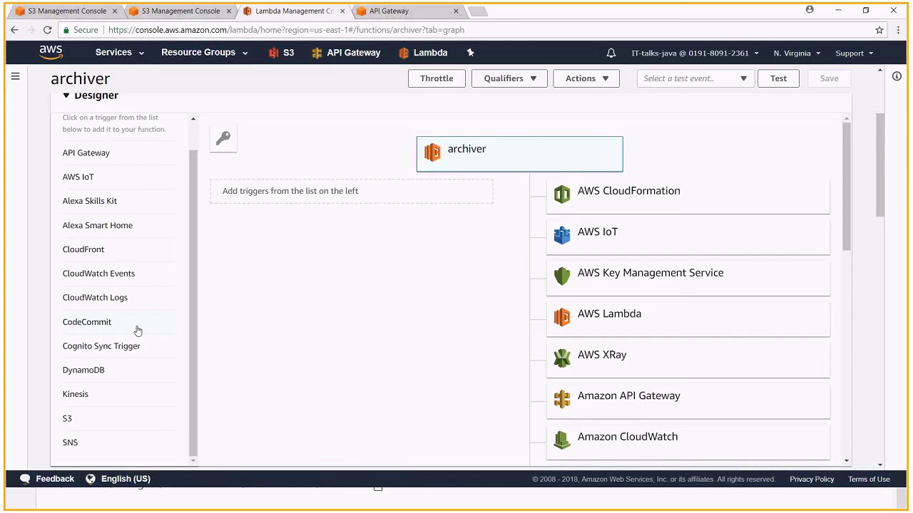
scroll(130, 326, "down", 2)
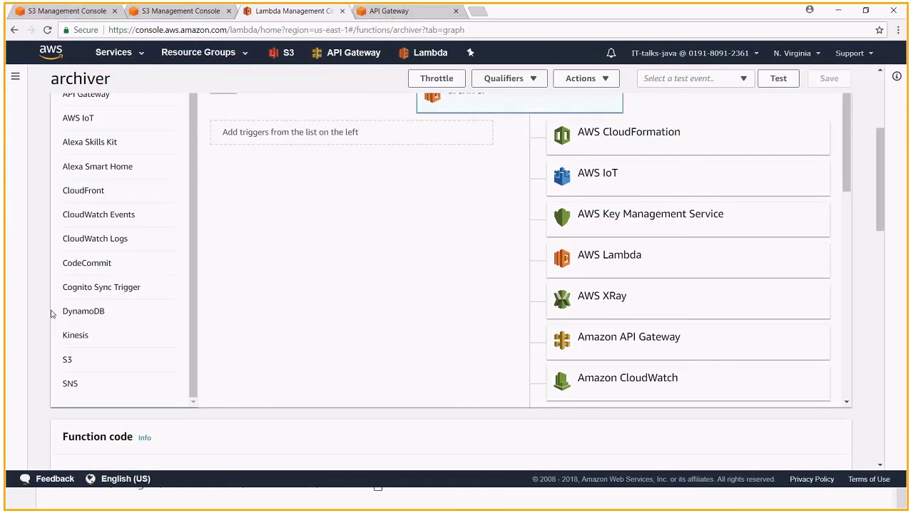
Start an S3 trigger for the archiver function with it-talks as its source bucket
left_click(93, 367)
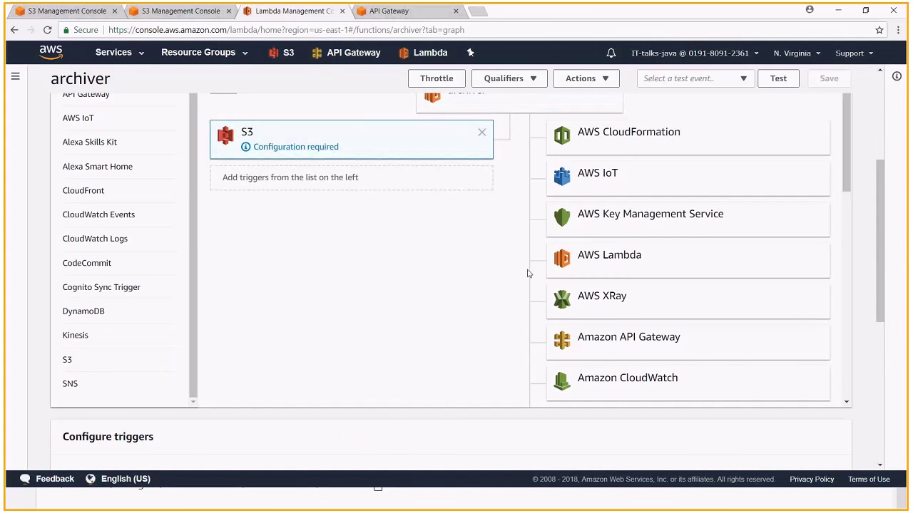
scroll(528, 273, "down", 8)
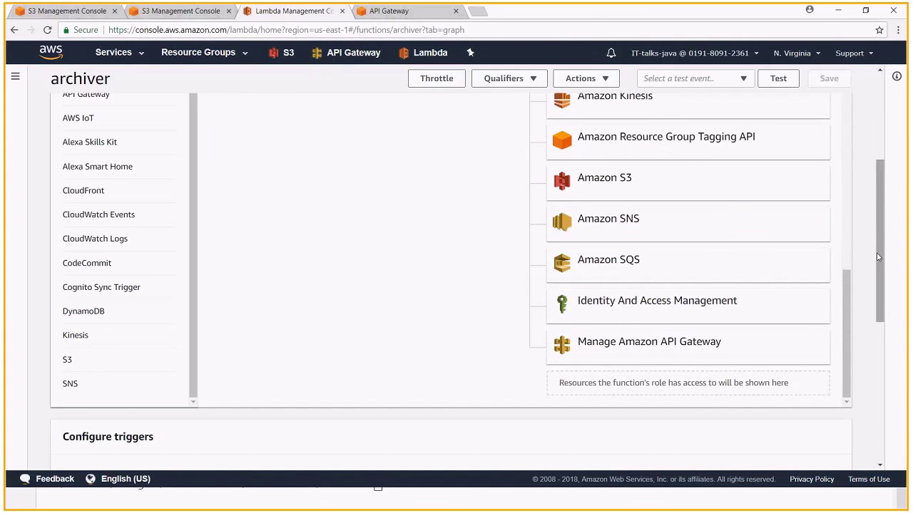
scroll(876, 256, "down", 3)
scroll(870, 252, "down", 2)
left_click(150, 155)
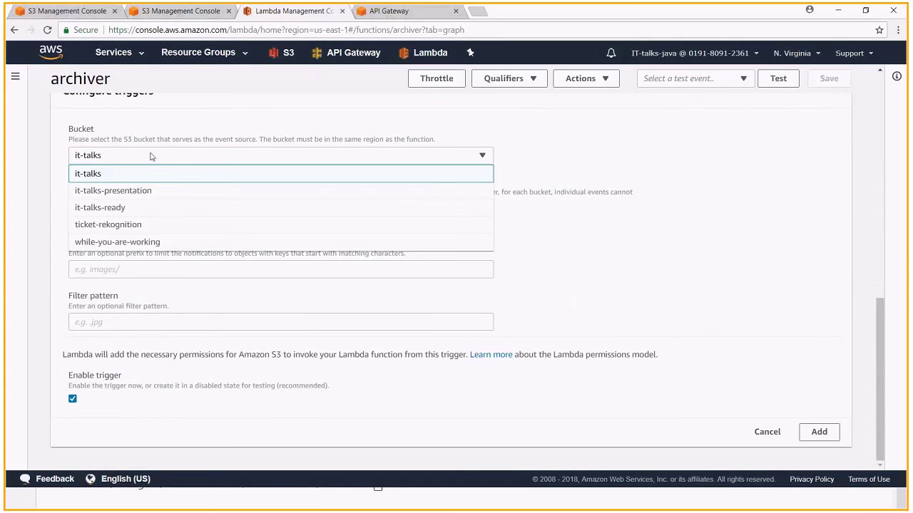
left_click(116, 173)
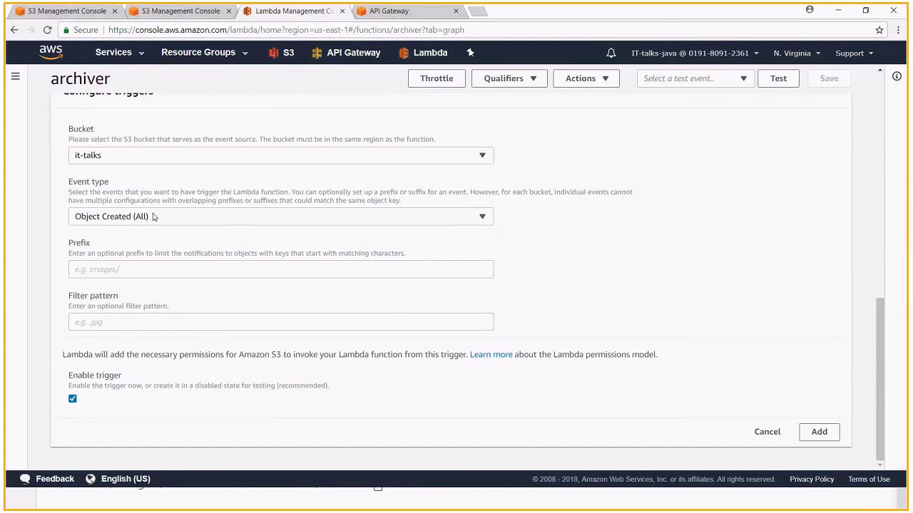
Set the trigger's event type to Object Created (All), add it and try to save the function
left_click(154, 217)
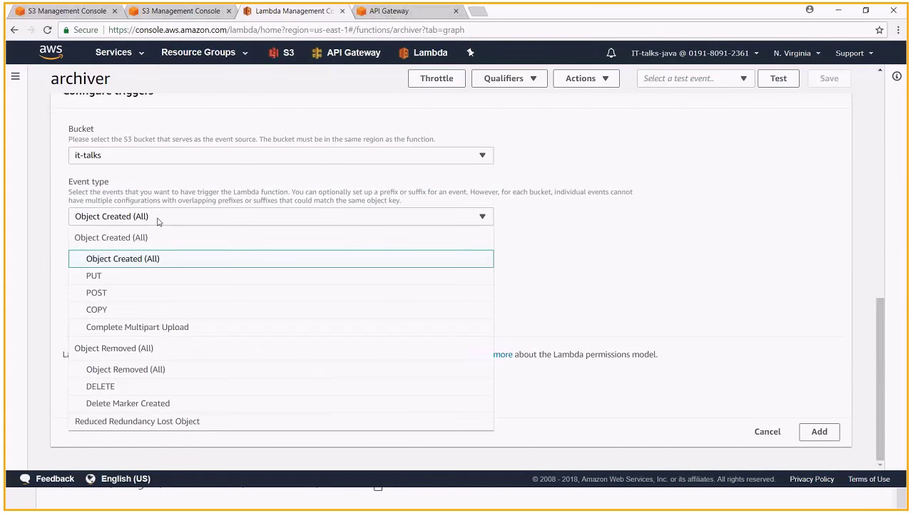
left_click(132, 261)
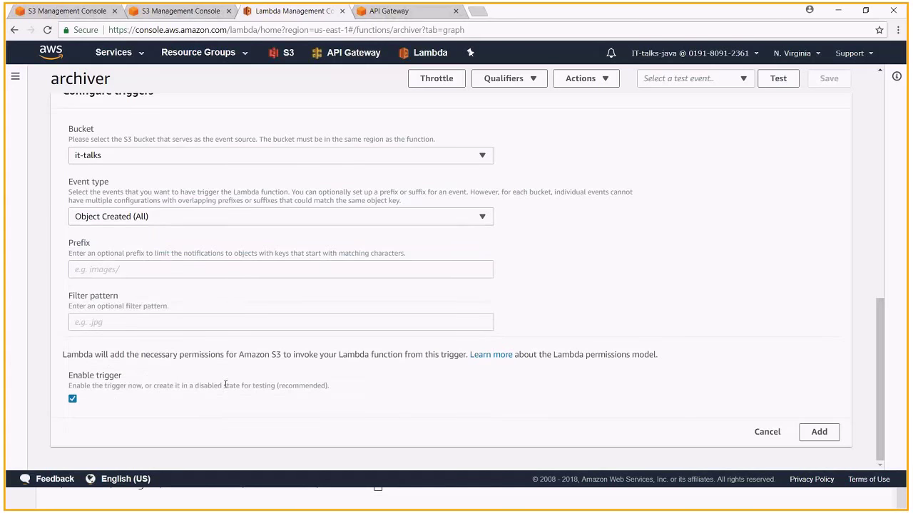
left_click(817, 432)
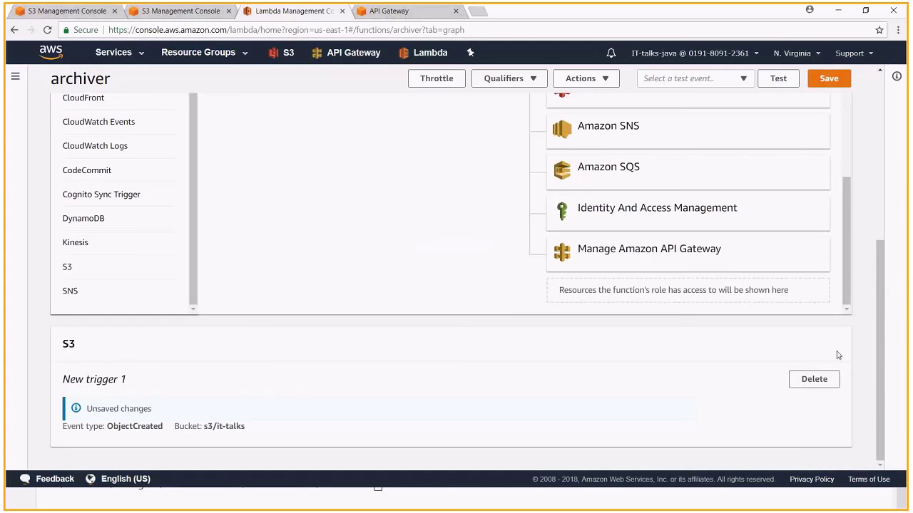
scroll(871, 349, "up", 10)
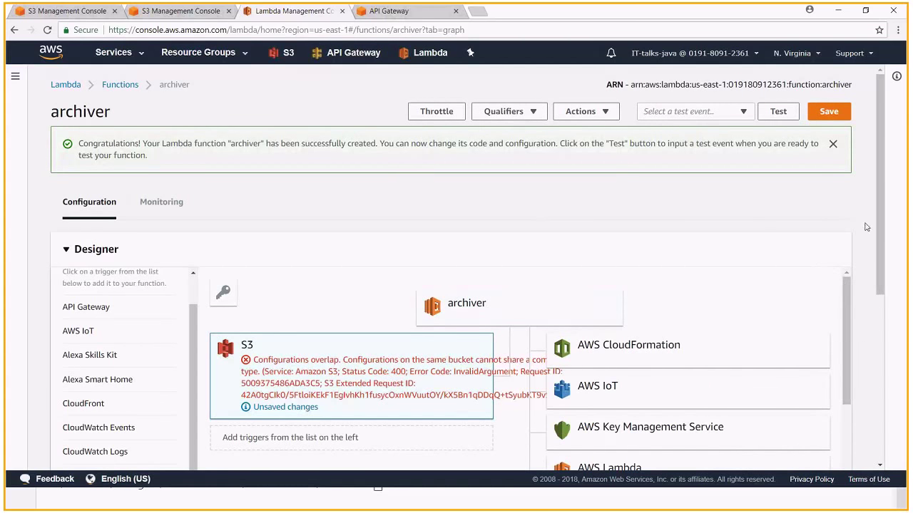
scroll(867, 227, "down", 1)
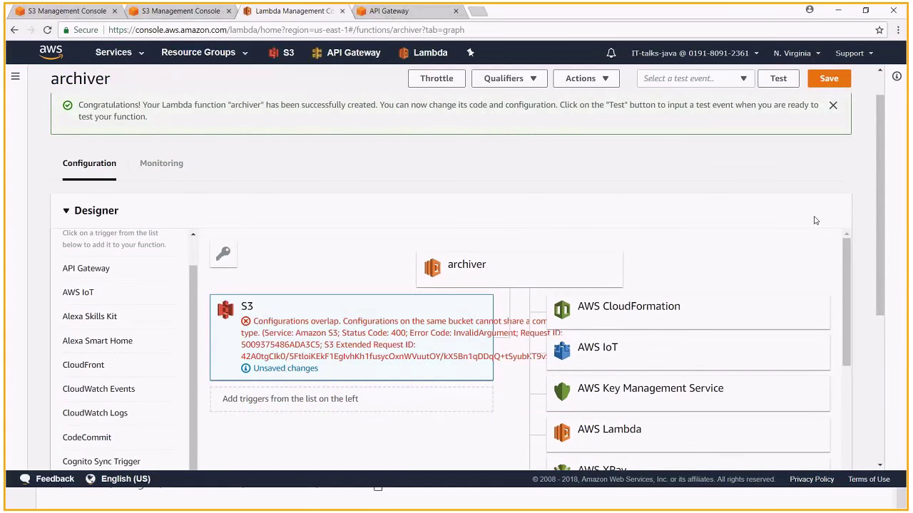
Delete the it-talks bucket in the S3 console, entering its name as confirmation
left_click(61, 10)
left_click(205, 162)
left_click(74, 84)
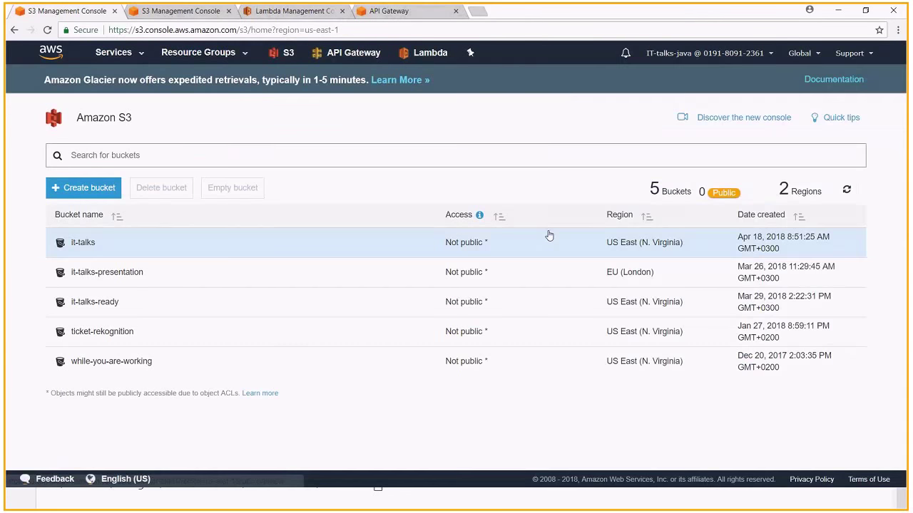
left_click(549, 236)
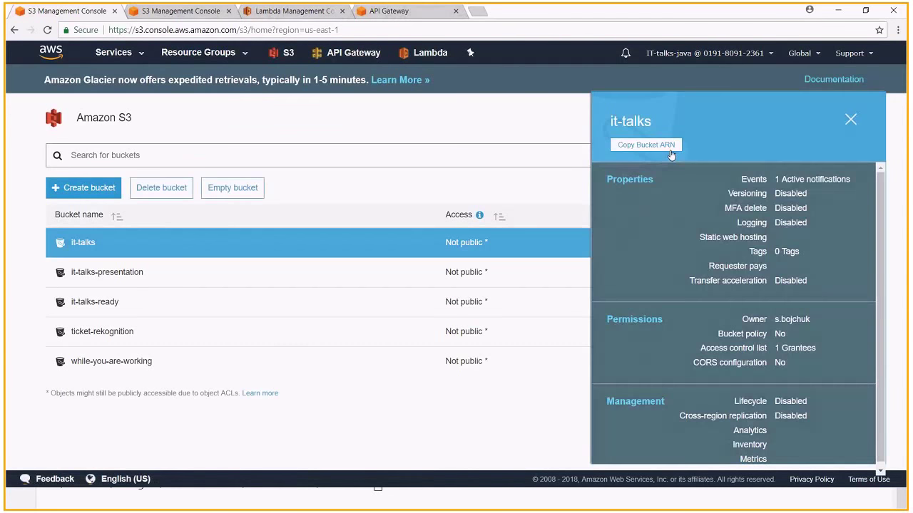
left_click(163, 189)
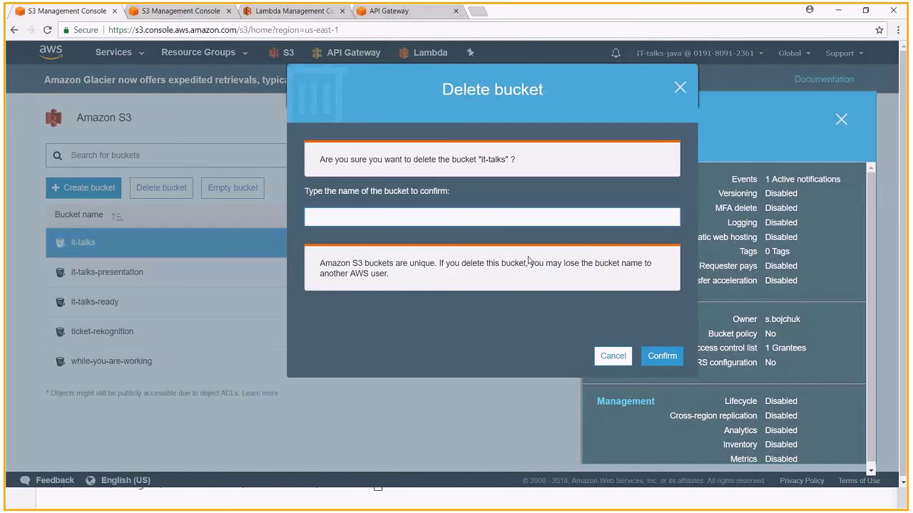
left_click(490, 217)
type("it-ta")
key("Down")
key("Return")
left_click(668, 362)
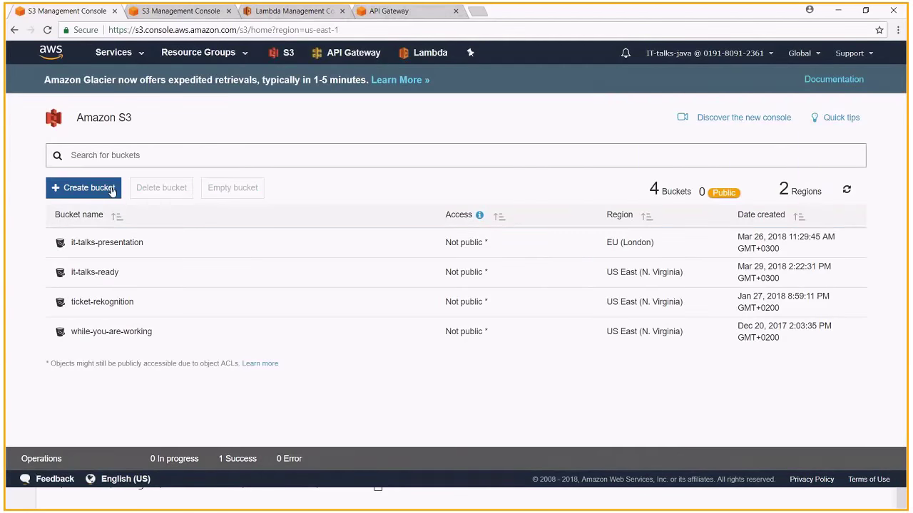
Create a bucket named it-talks in US East (N. Virginia) with the default properties and permissions
left_click(111, 189)
type("it-tallks")
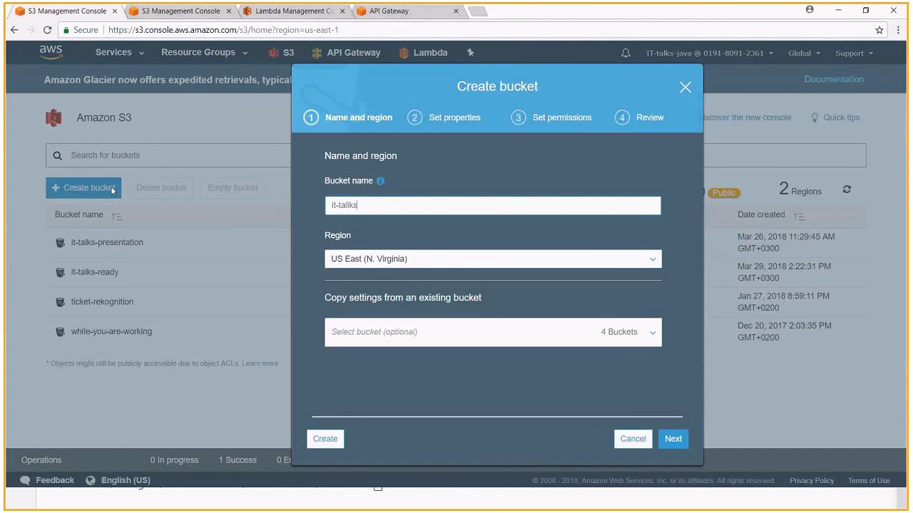
key("BackSpace")
key("BackSpace")
key("BackSpace")
type("ks")
left_click(671, 440)
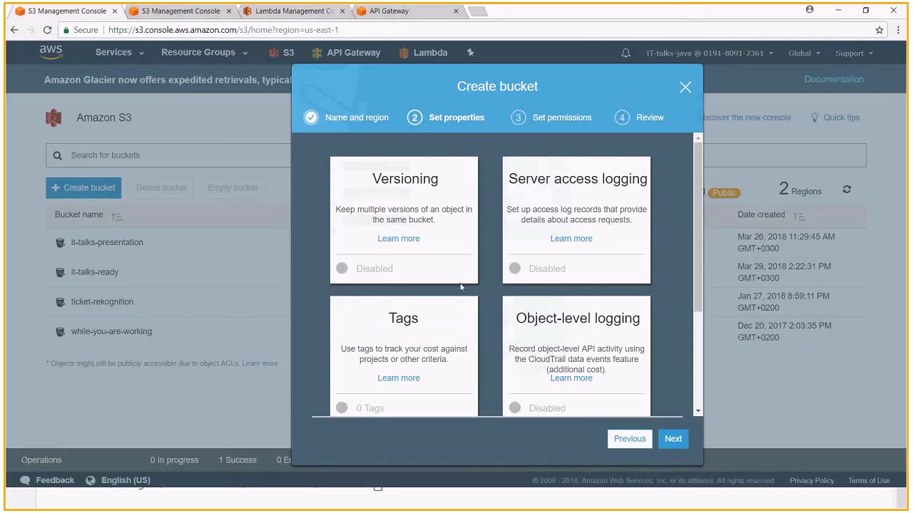
left_click(672, 440)
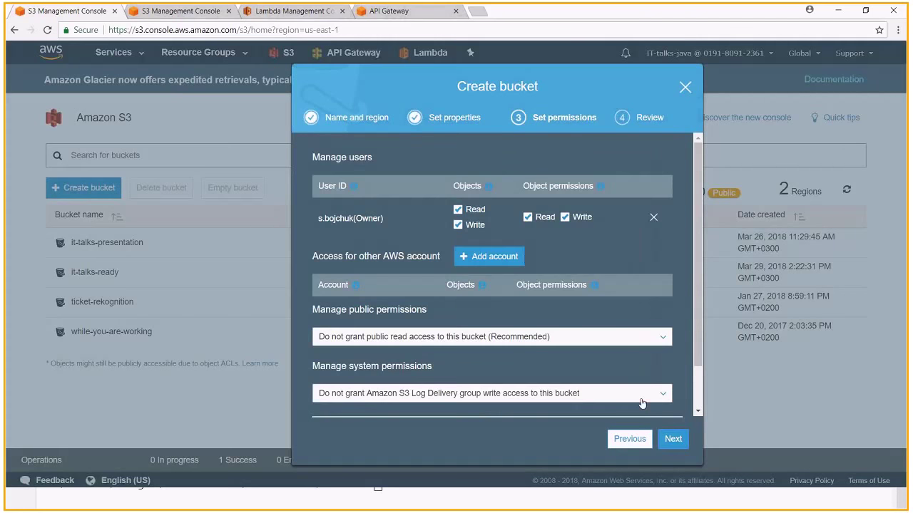
left_click(674, 440)
left_click(650, 442)
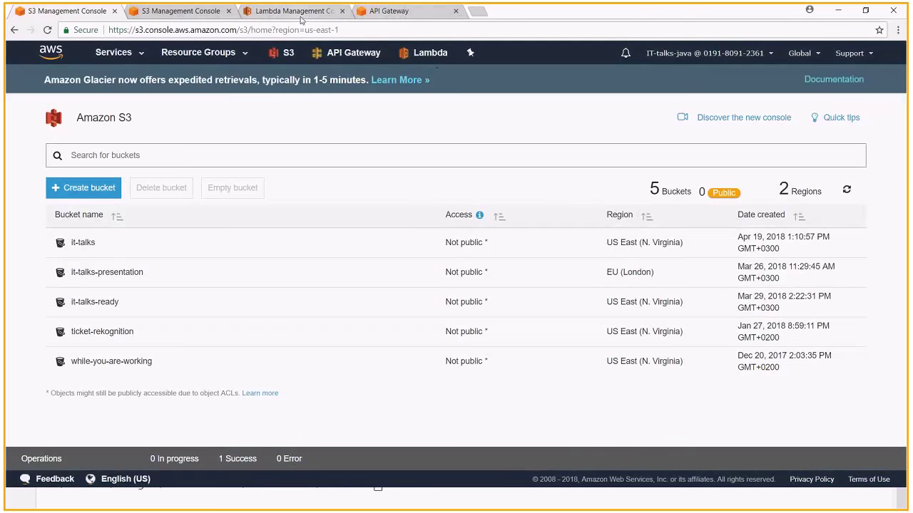
Return to the archiver function in the Lambda console and reload its page
left_click(161, 16)
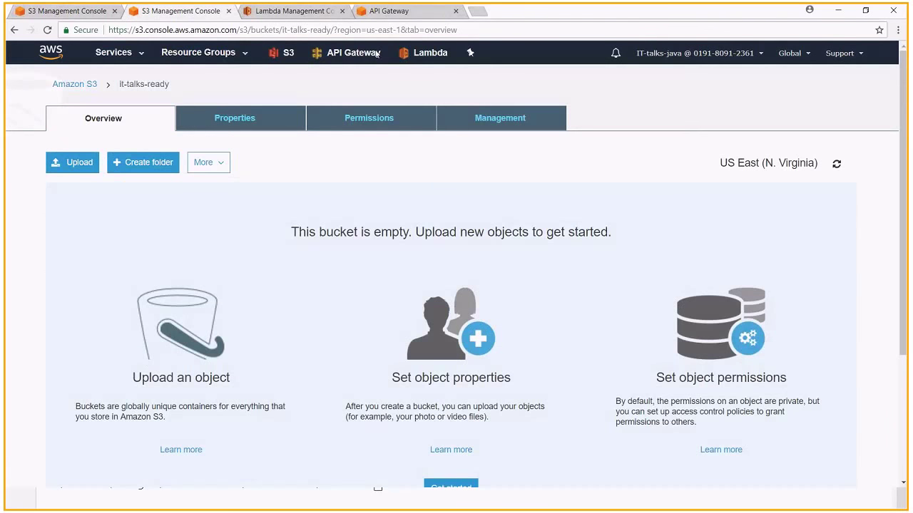
left_click(289, 14)
left_click(47, 30)
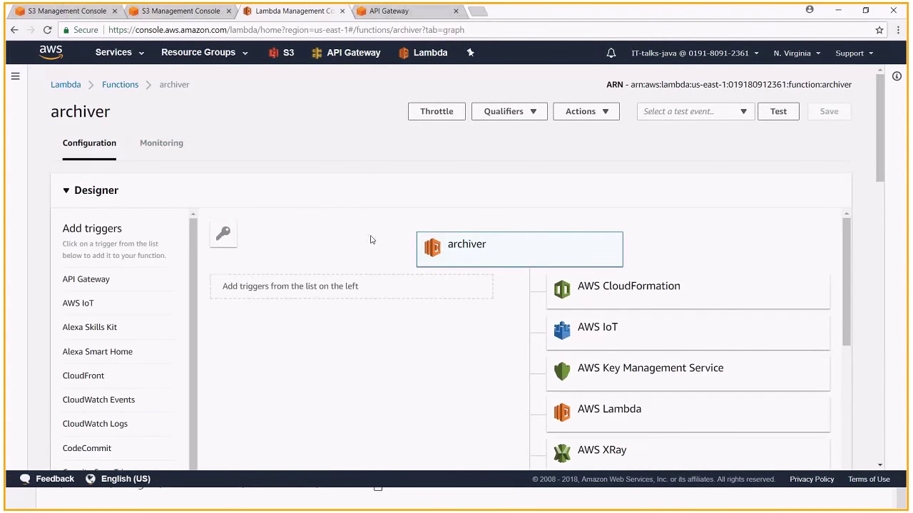
Add an S3 trigger to the archiver function for Object Created (All) events on the it-talks bucket
scroll(71, 279, "down", 4)
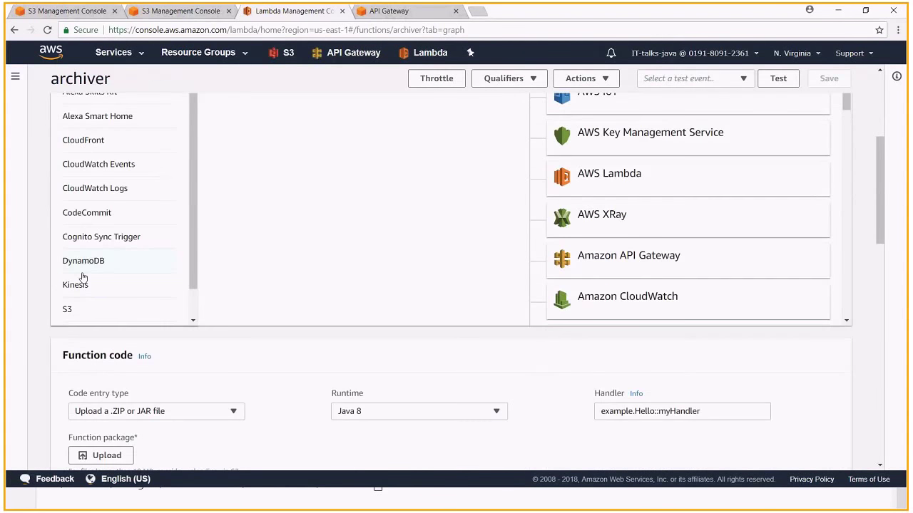
left_click(124, 283)
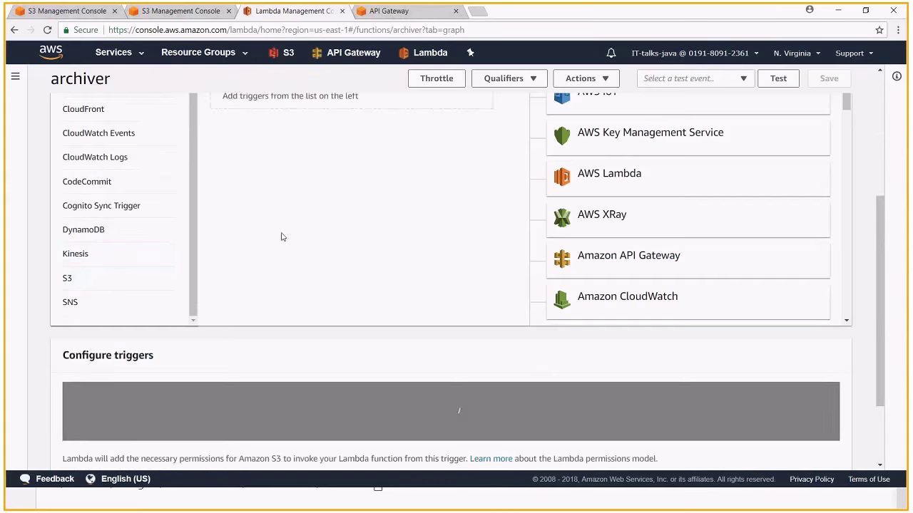
scroll(336, 240, "up", 3)
scroll(332, 307, "down", 6)
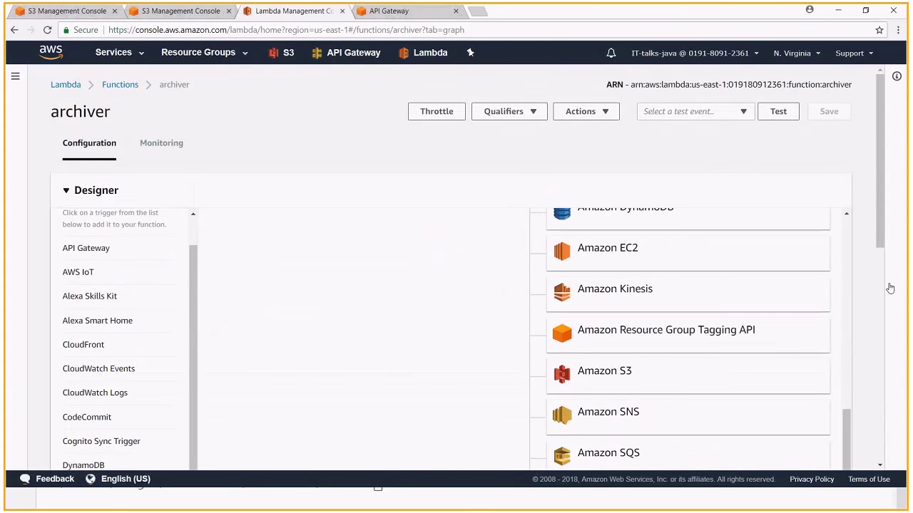
scroll(890, 288, "down", 10)
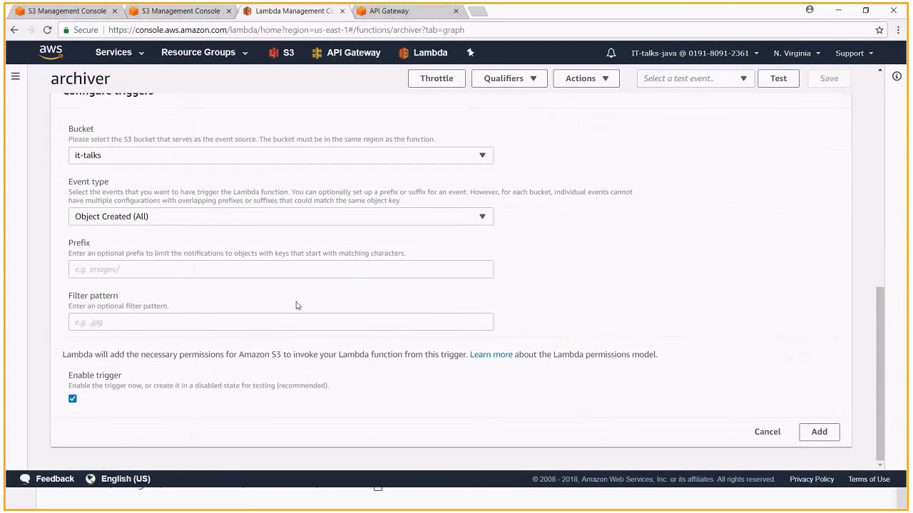
left_click(828, 433)
Save the archiver function with its new S3 trigger
scroll(846, 303, "up", 3)
scroll(891, 238, "up", 10)
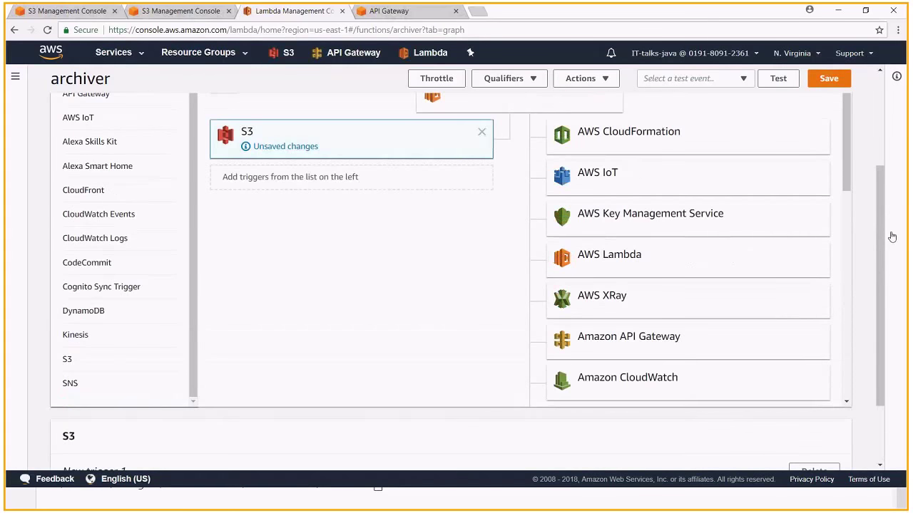
left_click(827, 111)
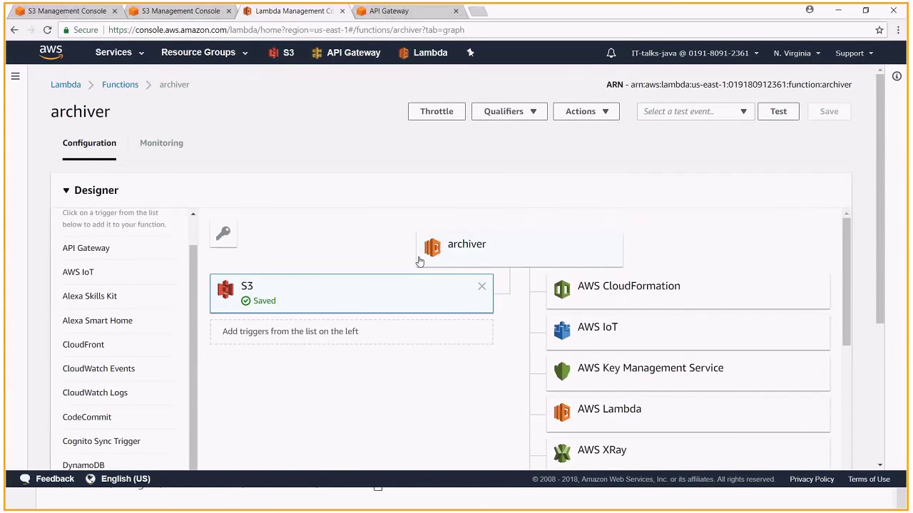
scroll(867, 303, "down", 3)
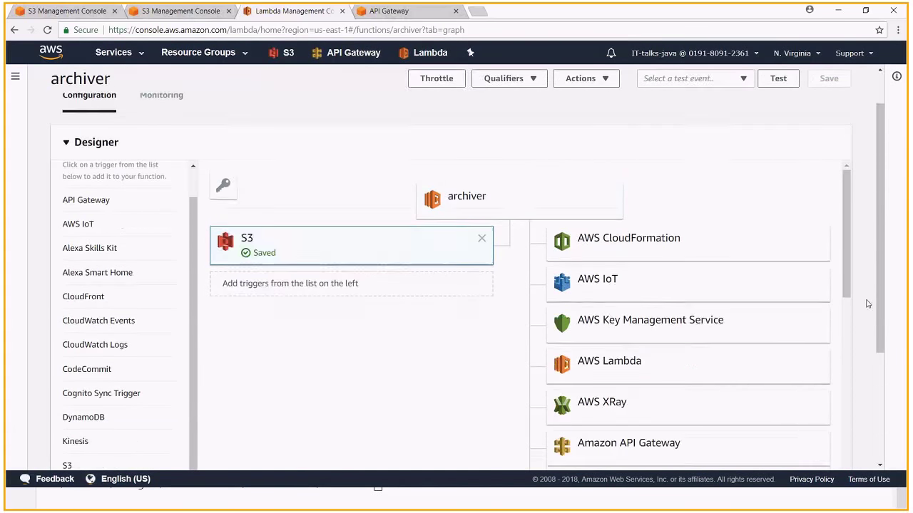
scroll(868, 304, "up", 3)
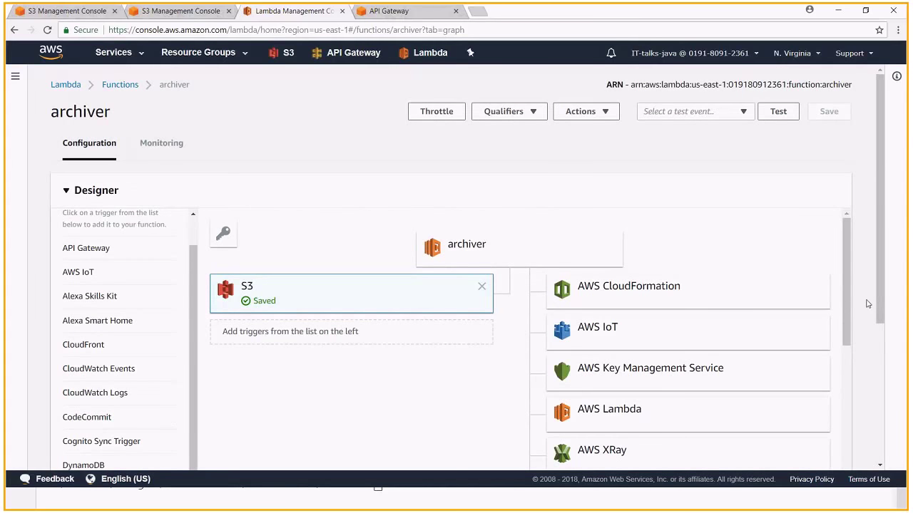
Reload the archiver function's page, check the lister project's build output in the IDE terminal, and return to the Lambda console
key("F5")
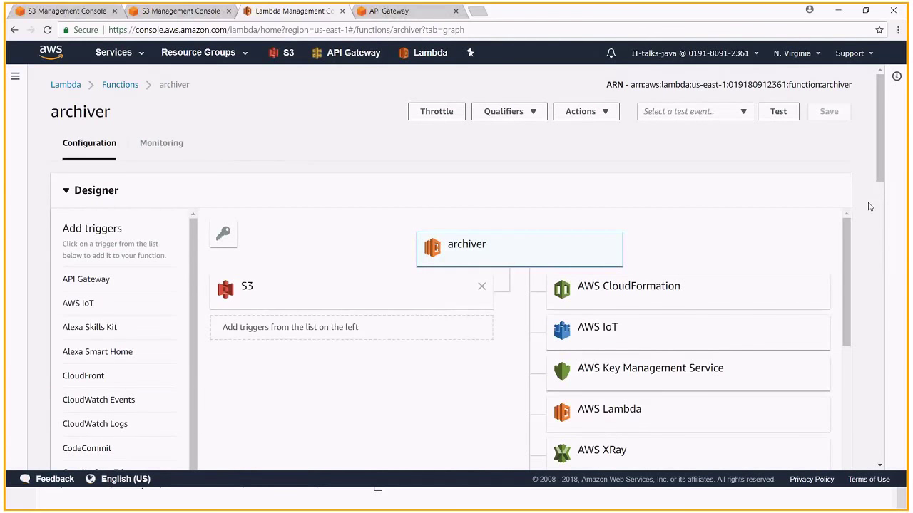
scroll(869, 245, "down", 7)
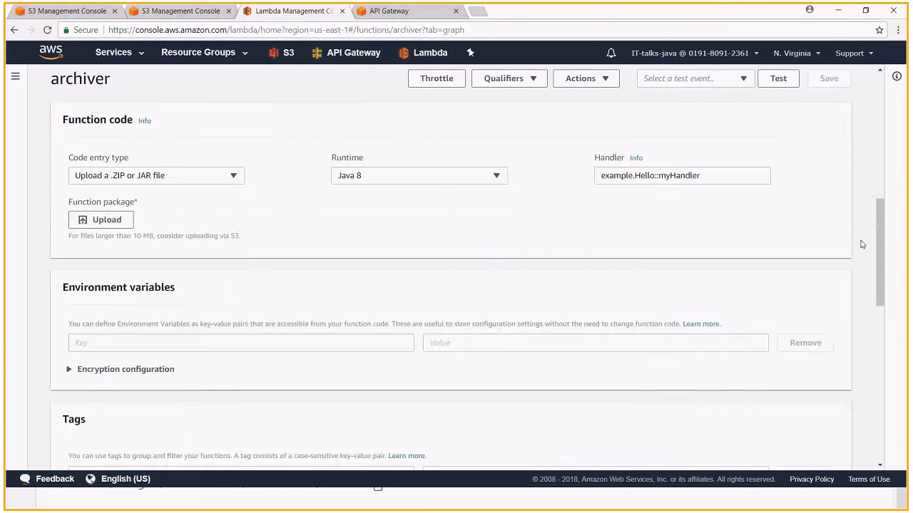
scroll(760, 265, "up", 4)
key("alt+Tab")
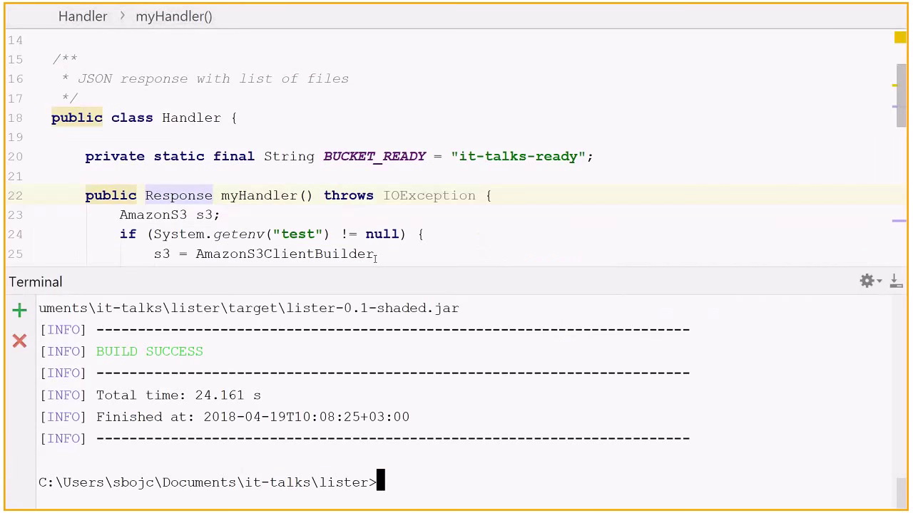
left_click(349, 305)
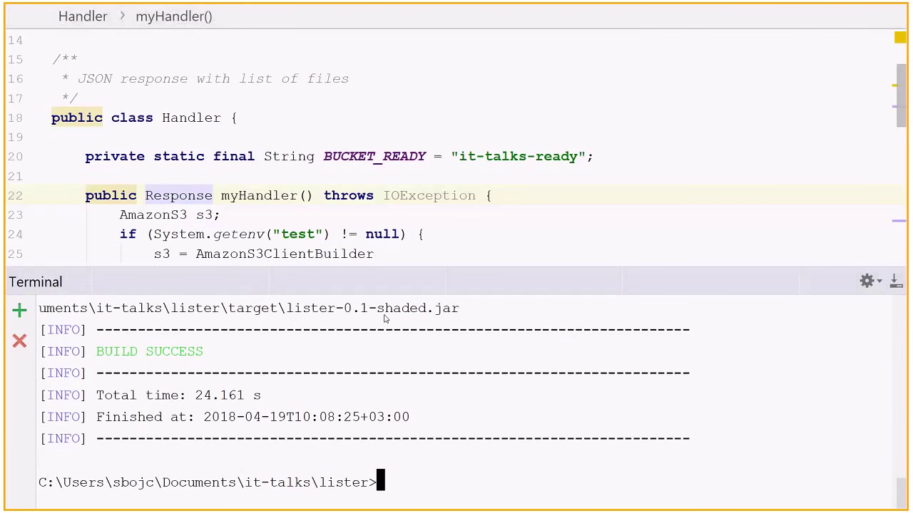
key("alt+Tab")
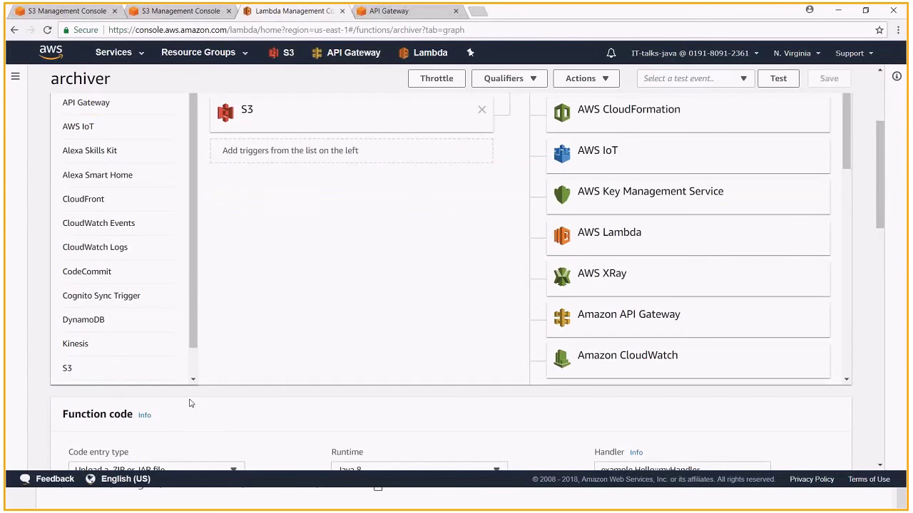
scroll(190, 403, "down", 2)
left_click(166, 299)
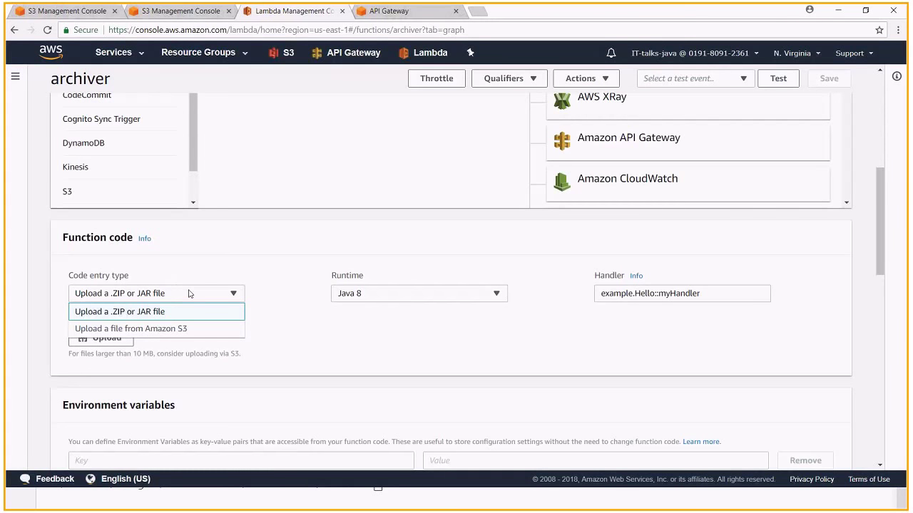
left_click(192, 329)
left_click(178, 293)
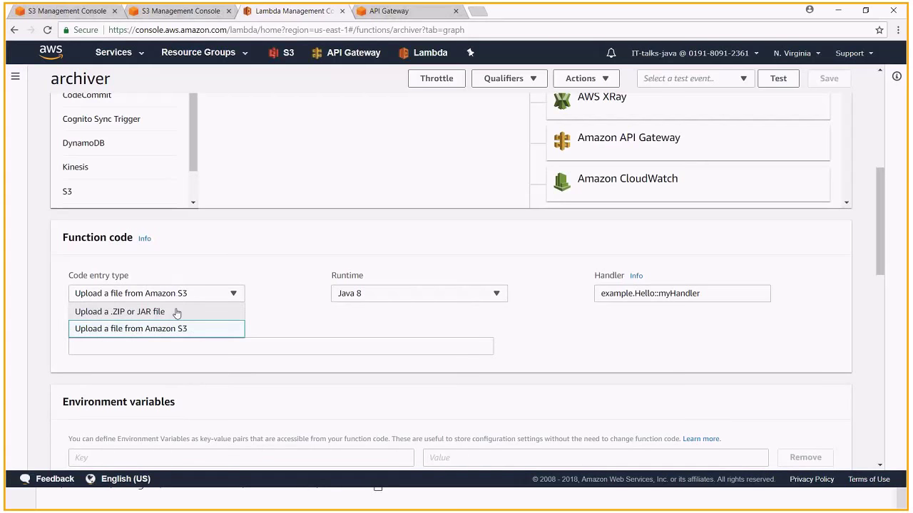
left_click(177, 313)
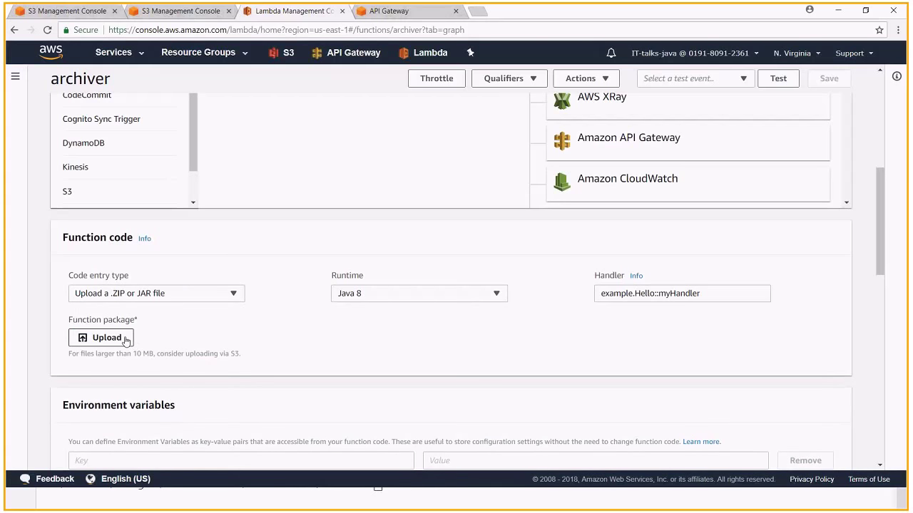
Choose the arhiver-0.1 JAR from Documents\it-talks\archiver\target as the archiver function's package
left_click(105, 338)
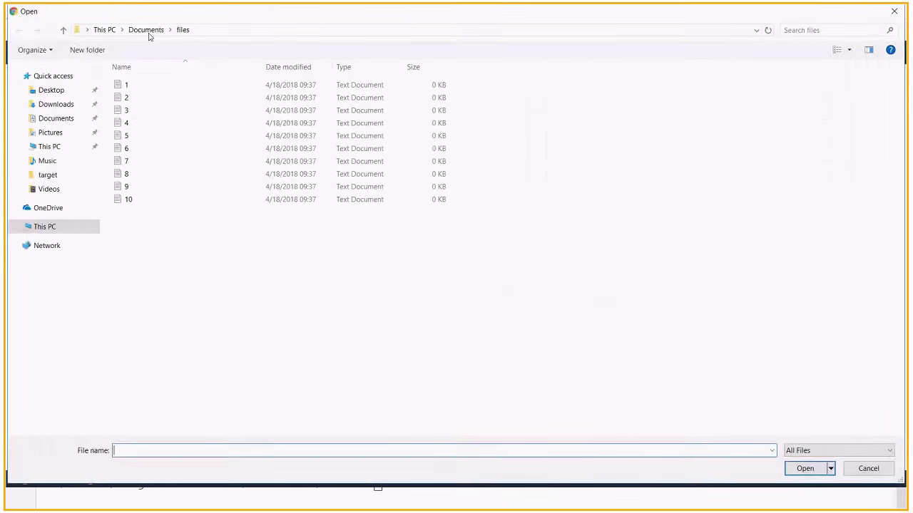
left_click(148, 30)
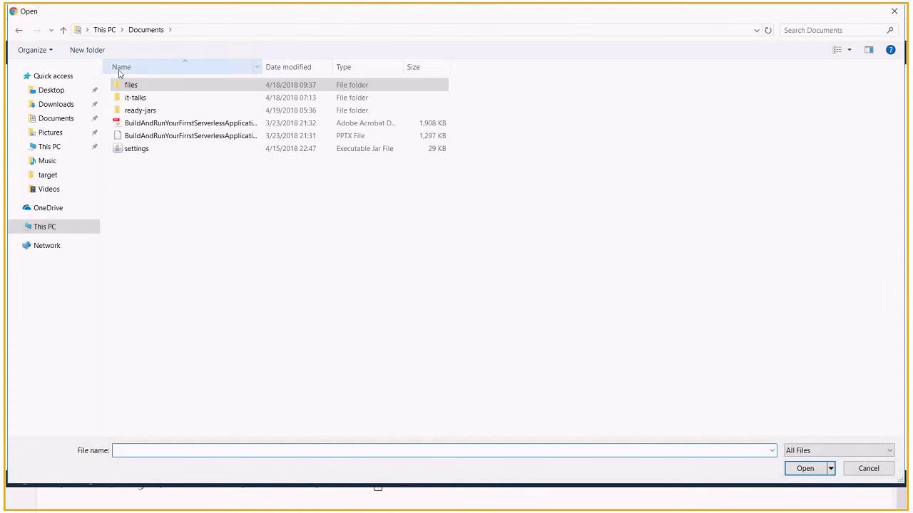
double_click(142, 97)
double_click(151, 111)
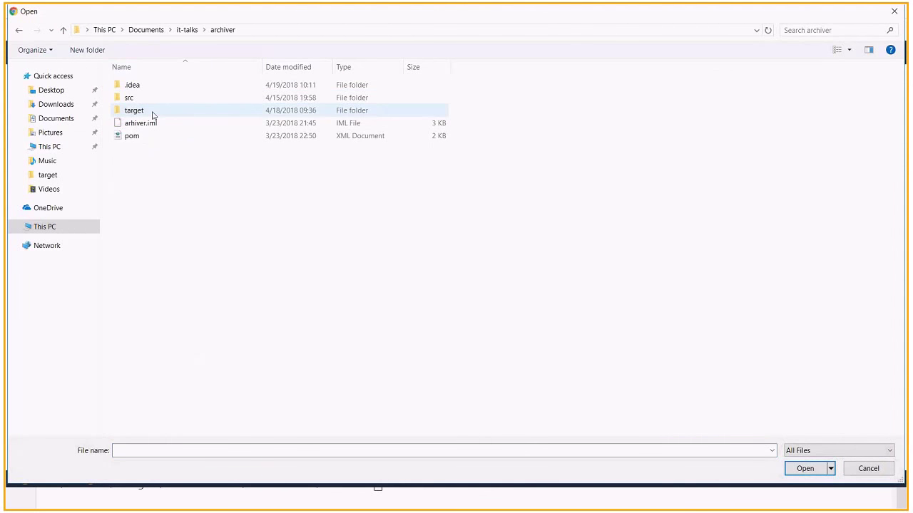
double_click(152, 113)
left_click(164, 138)
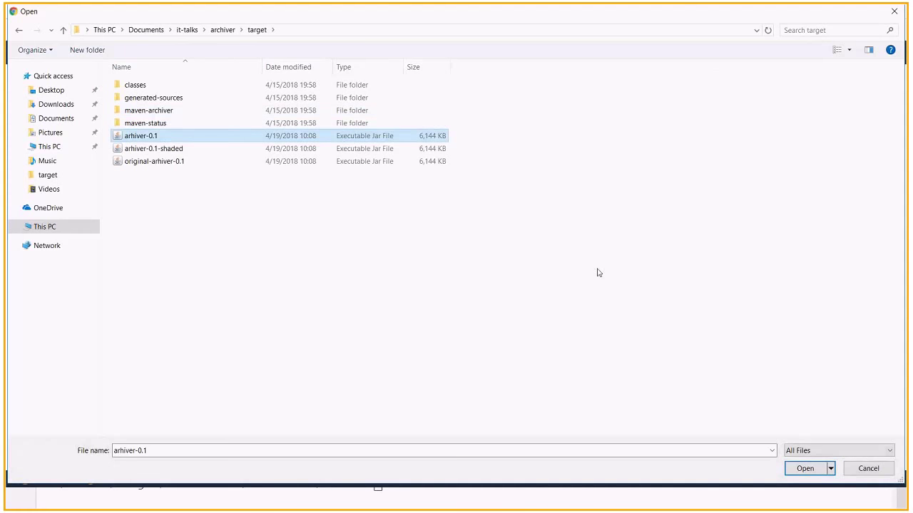
left_click(805, 469)
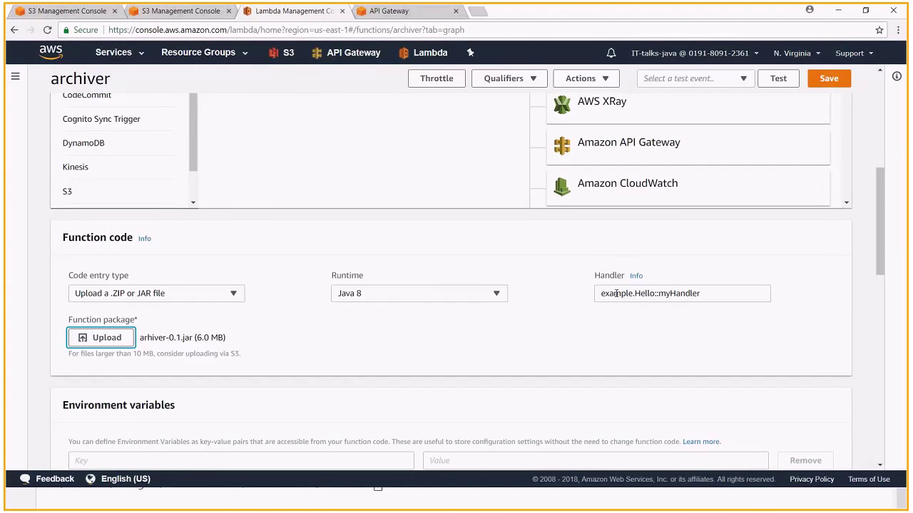
Switch to the archiver project in the IDE and look up the package, class and handler method names
key("alt+Tab")
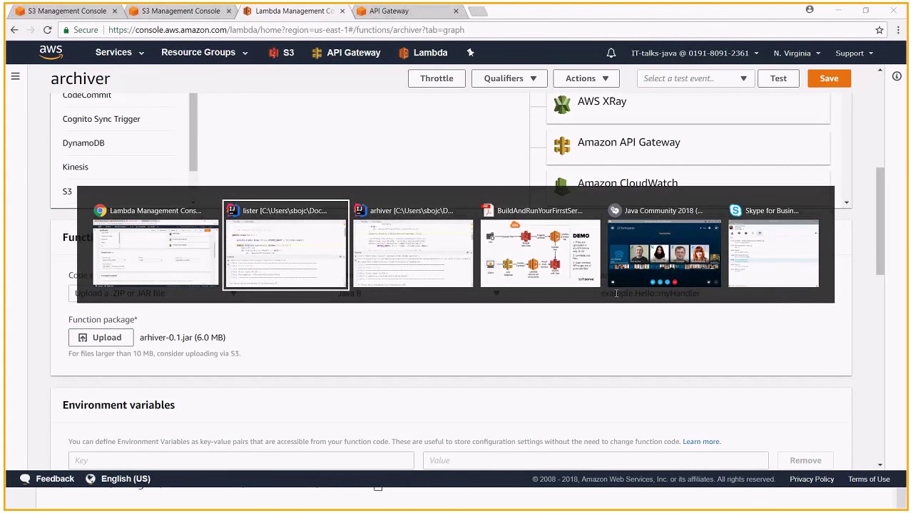
key("alt+Tab")
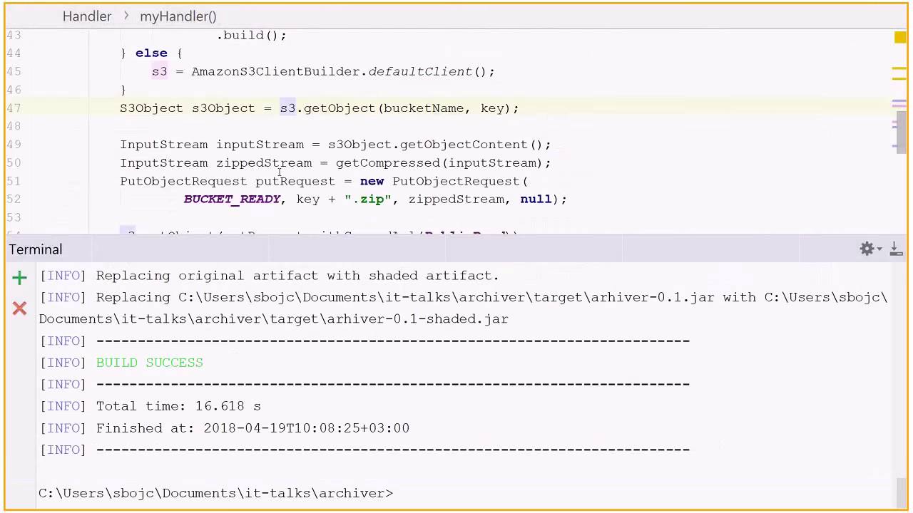
left_click(282, 181)
scroll(248, 213, "up", 10)
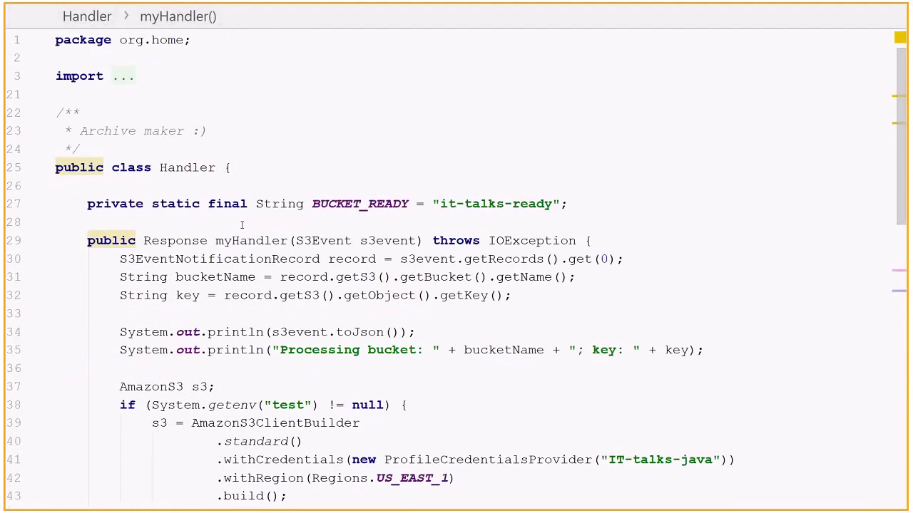
double_click(249, 241)
Return to the Lambda console and set the archiver function's handler to org.home.Handler::myHandler
key("alt+Tab")
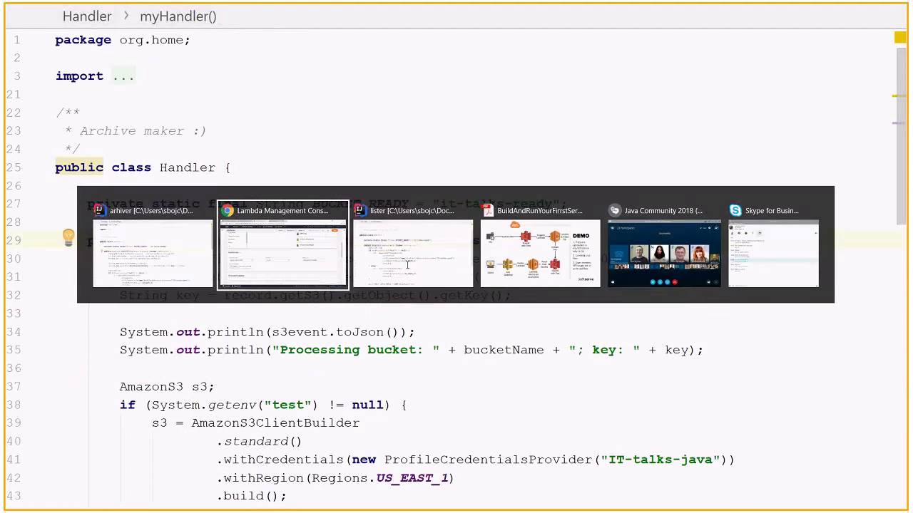
double_click(619, 293)
type("org.home")
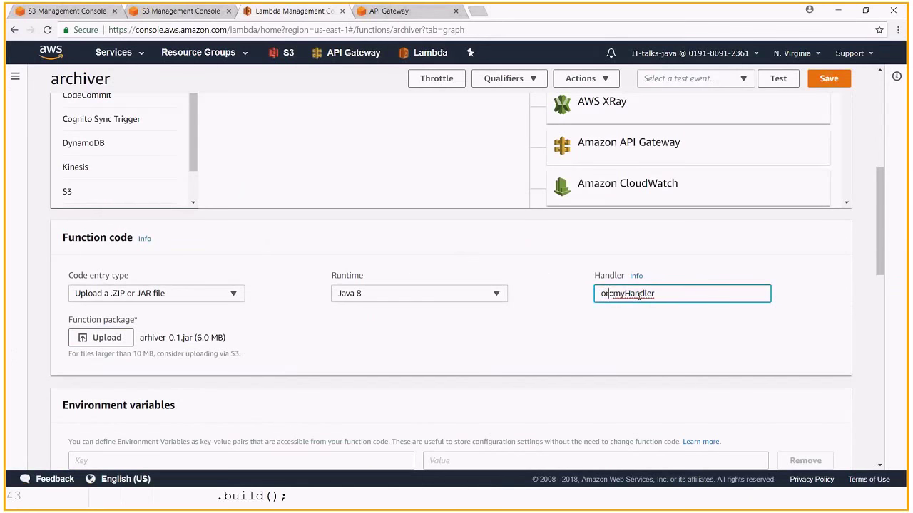
type(":")
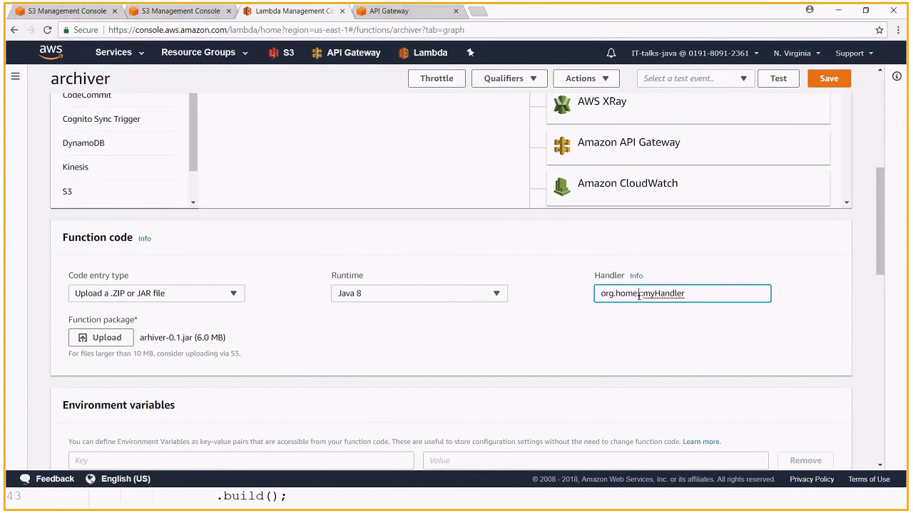
key("alt+Tab")
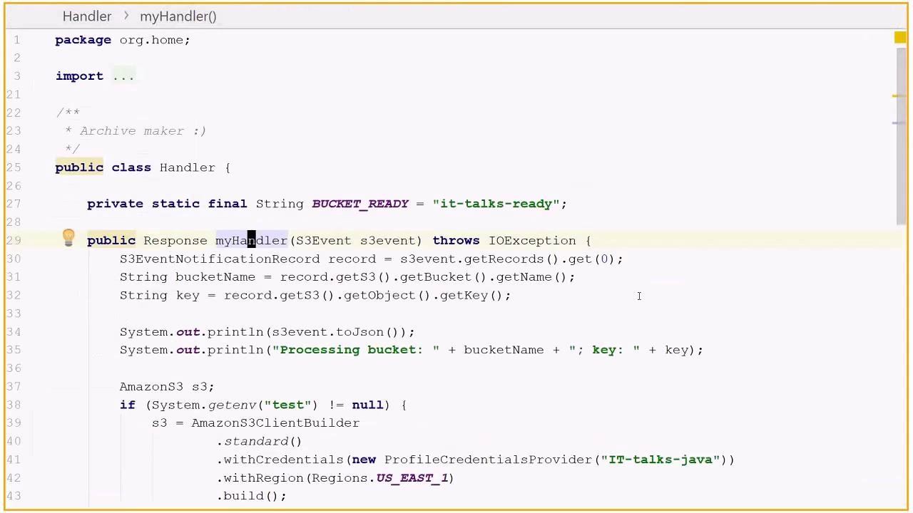
key("alt+Tab")
type(".Handler::myHandler")
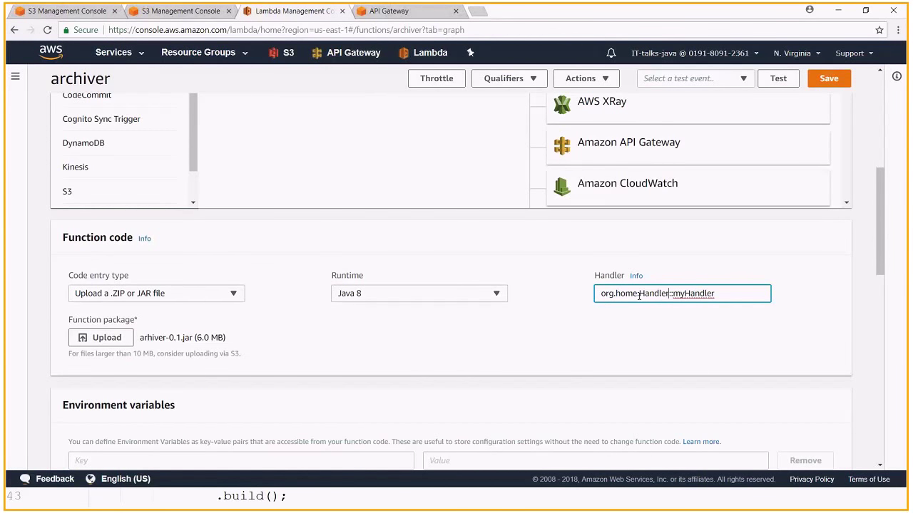
left_click(797, 314)
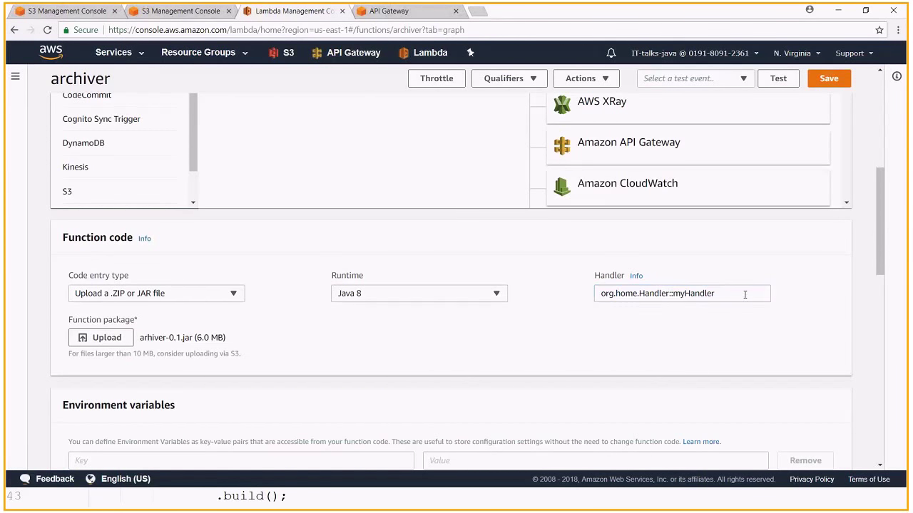
Set the archiver function's memory to 832 MB in its basic settings
scroll(829, 248, "down", 3)
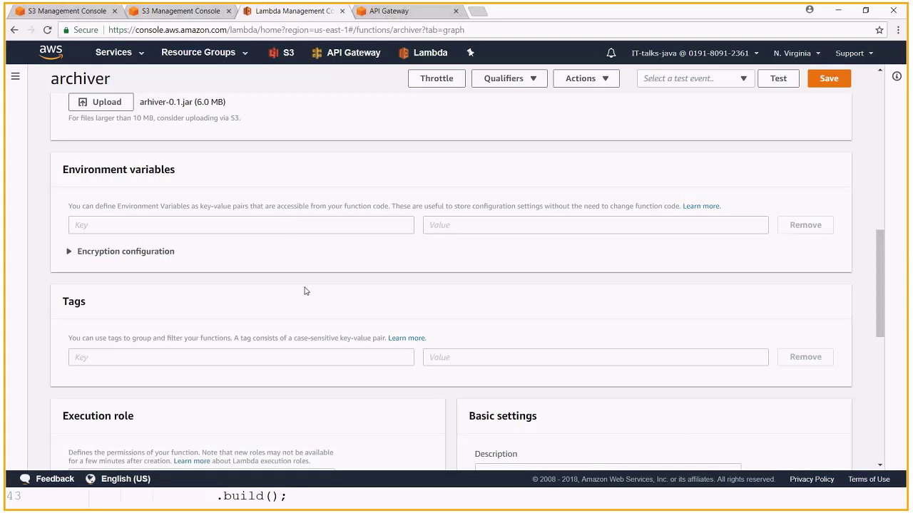
scroll(305, 291, "down", 1)
scroll(303, 232, "down", 1)
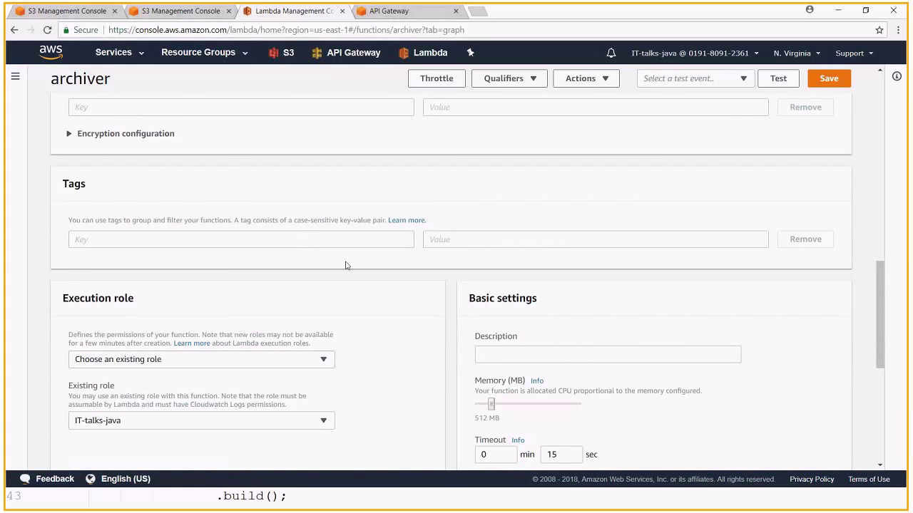
scroll(445, 277, "down", 1)
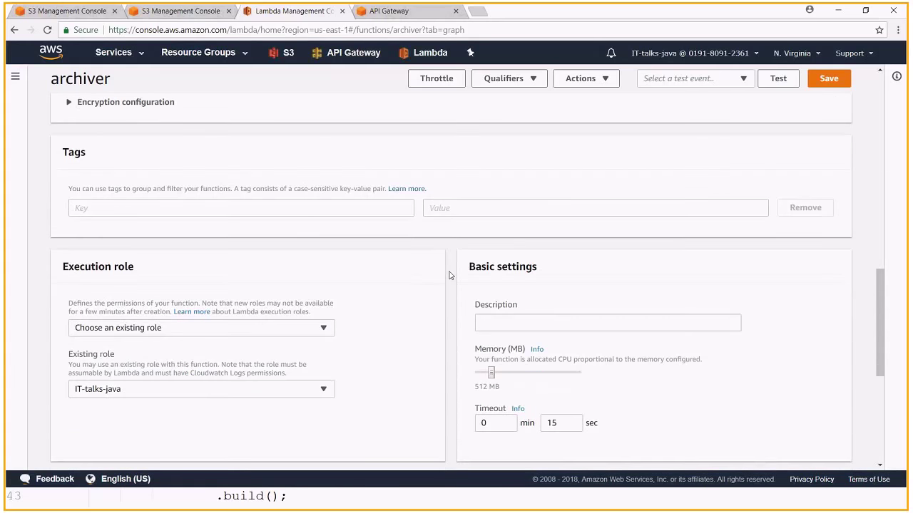
scroll(450, 275, "down", 3)
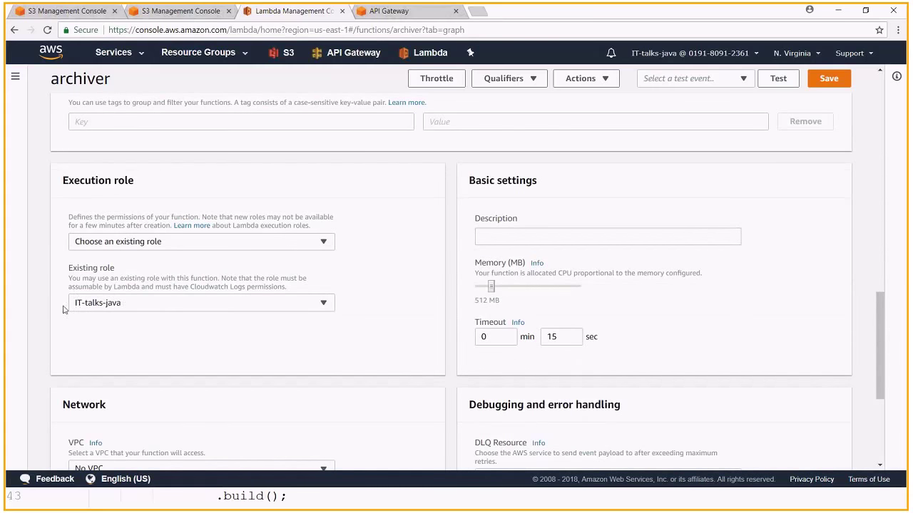
left_click_drag(492, 286, 484, 286)
left_click(498, 286)
left_click_drag(499, 286, 502, 286)
left_click(490, 335)
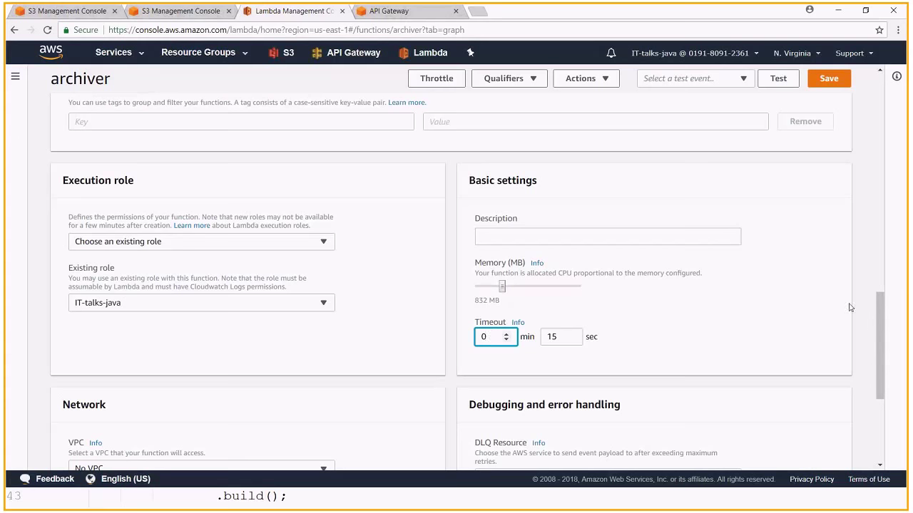
Check the myHandler method's code in the IDE's archiver project and return to the Lambda console
scroll(852, 307, "up", 5)
scroll(858, 306, "down", 2)
key("alt+Tab")
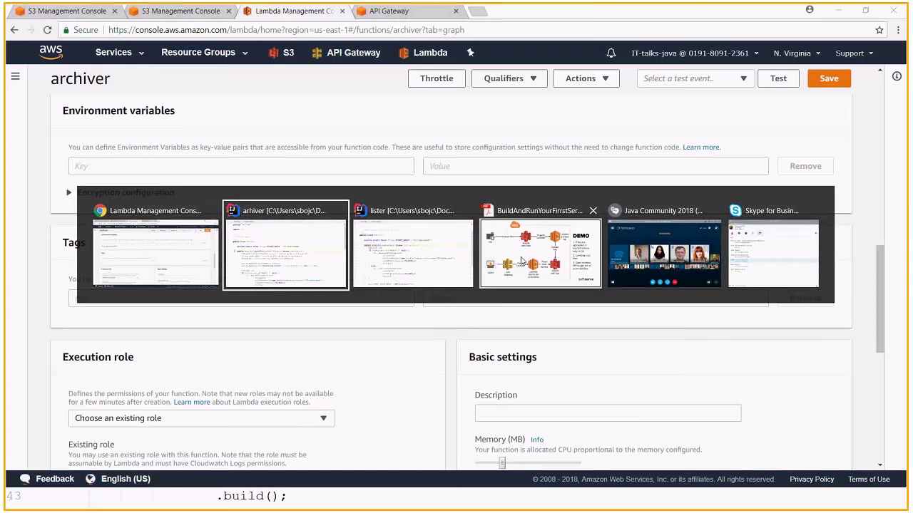
key("alt+Tab")
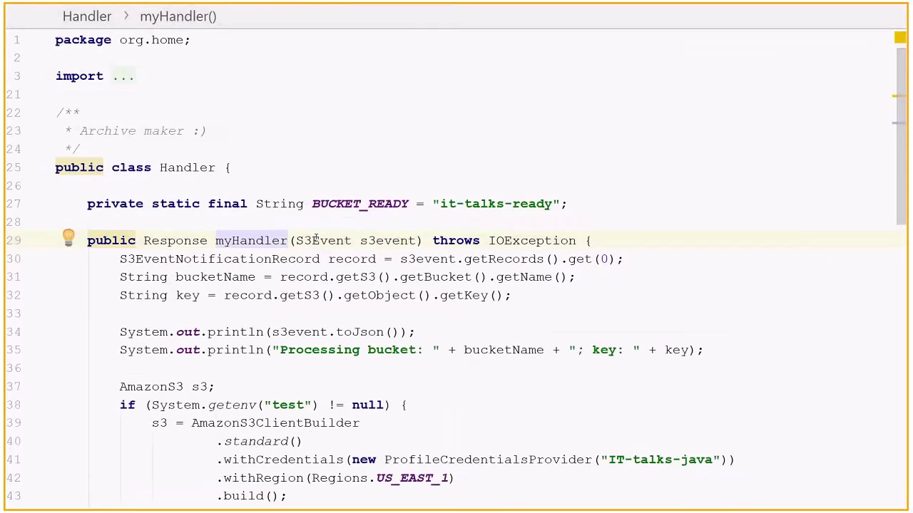
key("alt+Tab")
scroll(278, 339, "up", 10)
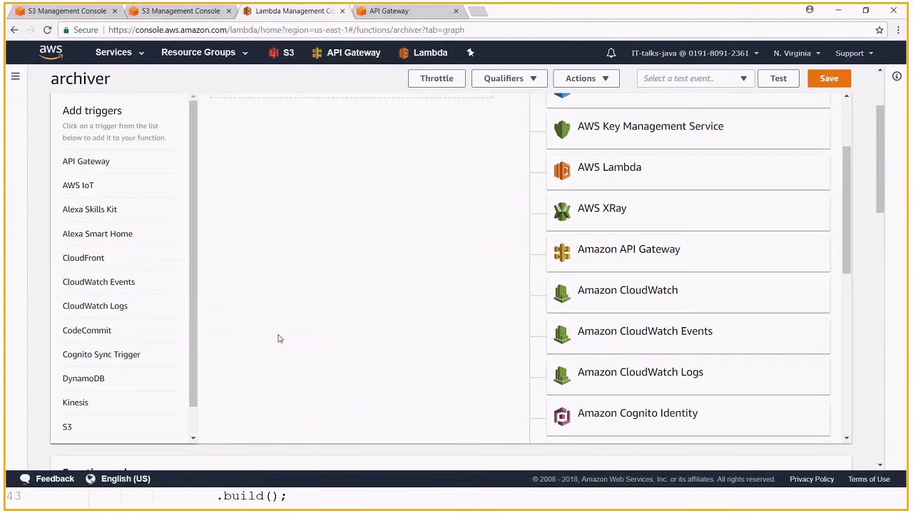
scroll(279, 339, "down", 10)
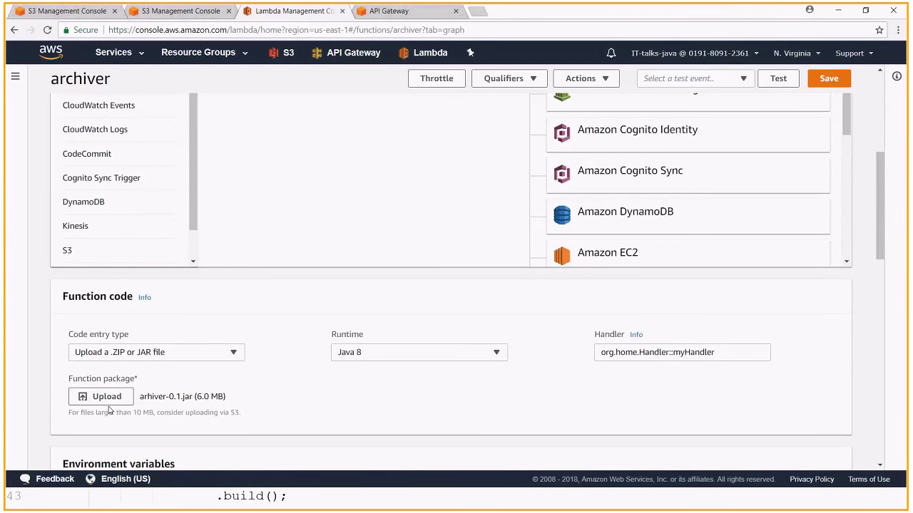
left_click(107, 398)
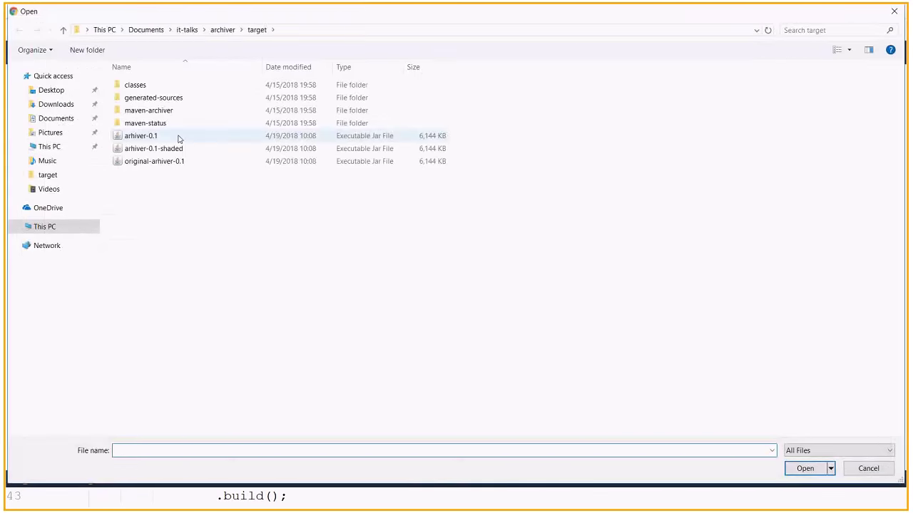
left_click(179, 137)
left_click(183, 148)
left_click(181, 140)
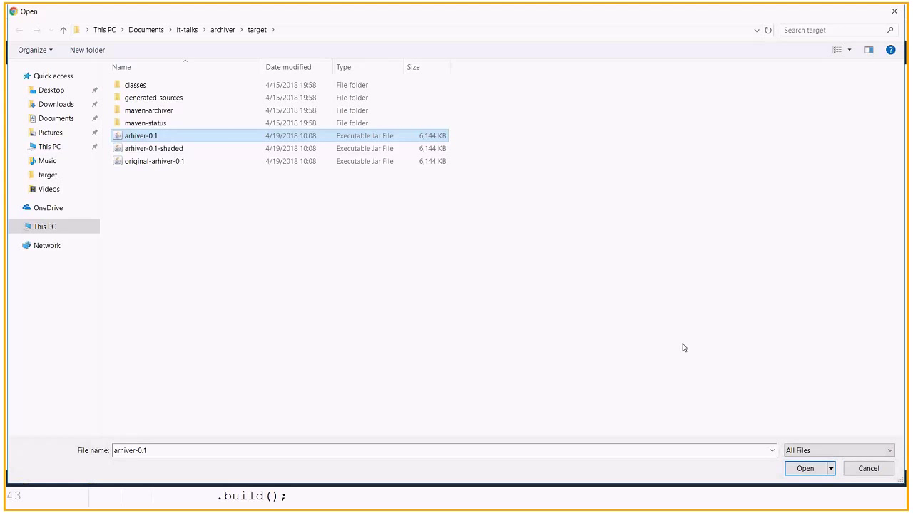
left_click(880, 470)
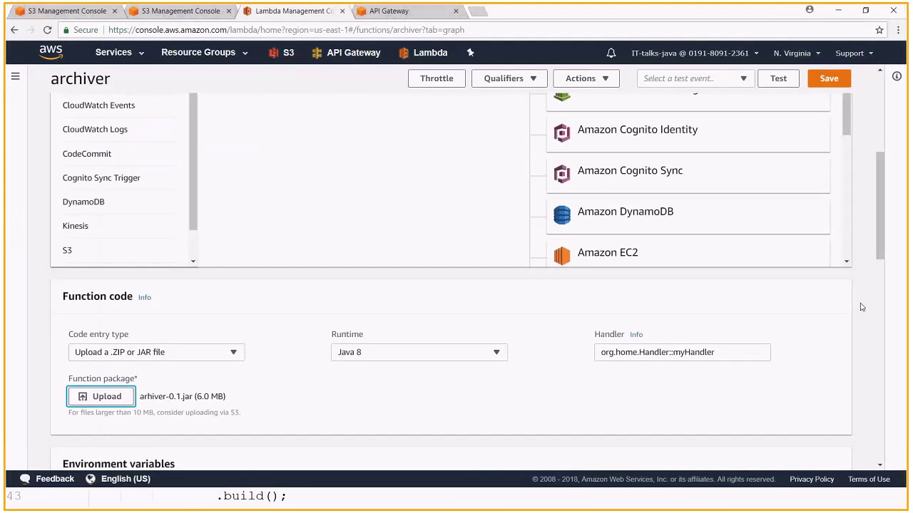
scroll(861, 303, "down", 10)
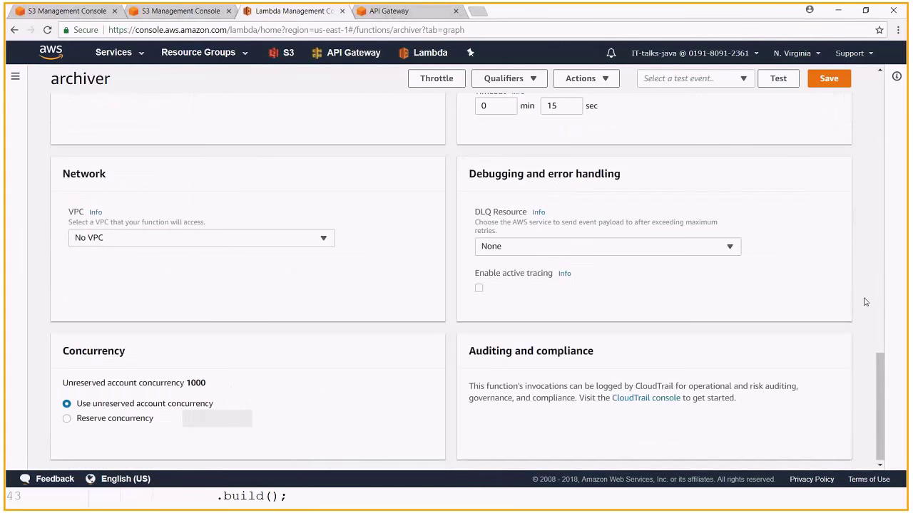
Set the archiver function's timeout to 1 min 15 sec and save the function
scroll(861, 303, "up", 3)
left_click(484, 282)
double_click(495, 284)
type("1")
left_click(736, 251)
scroll(792, 264, "down", 3)
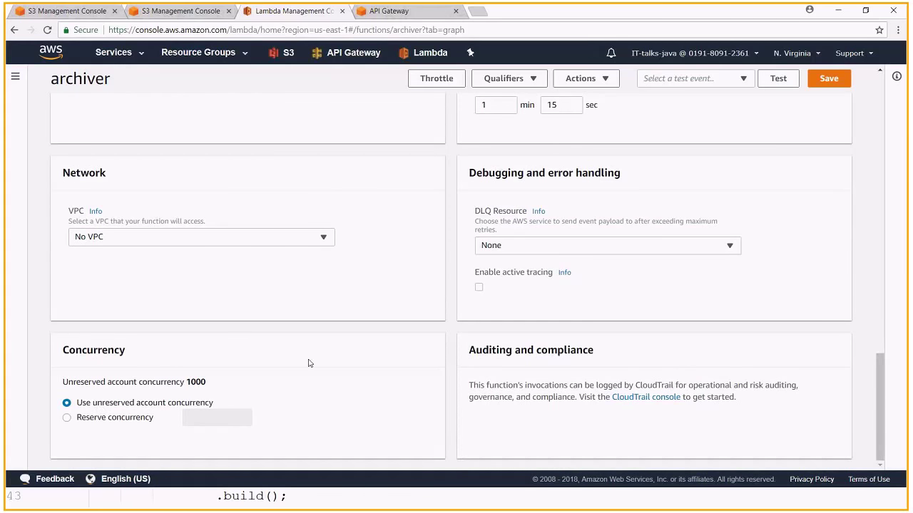
scroll(859, 319, "up", 15)
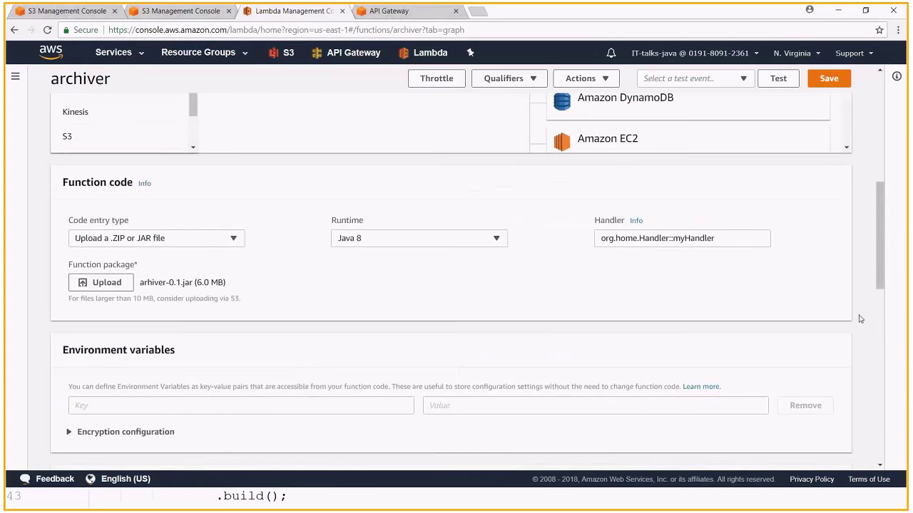
left_click(828, 111)
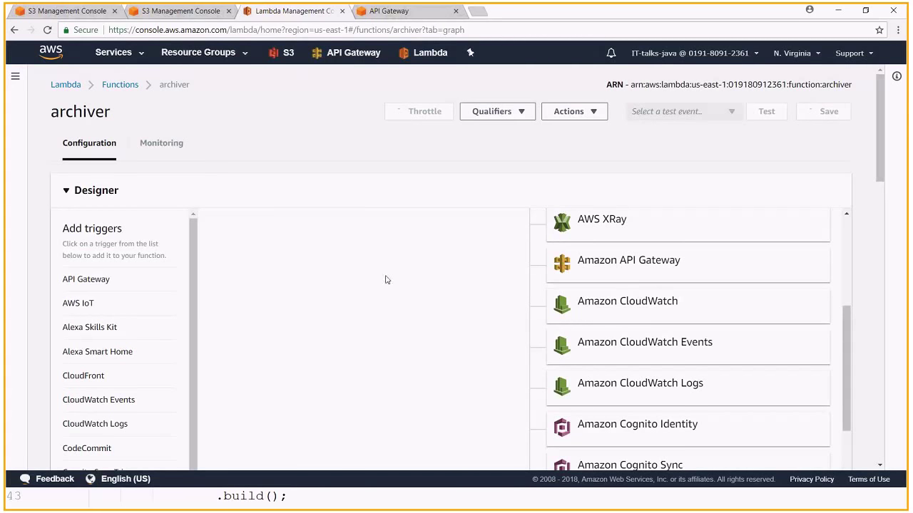
Open the Lambda function list in a separate browser tab and start a from-scratch function named lister
middle_click(423, 54)
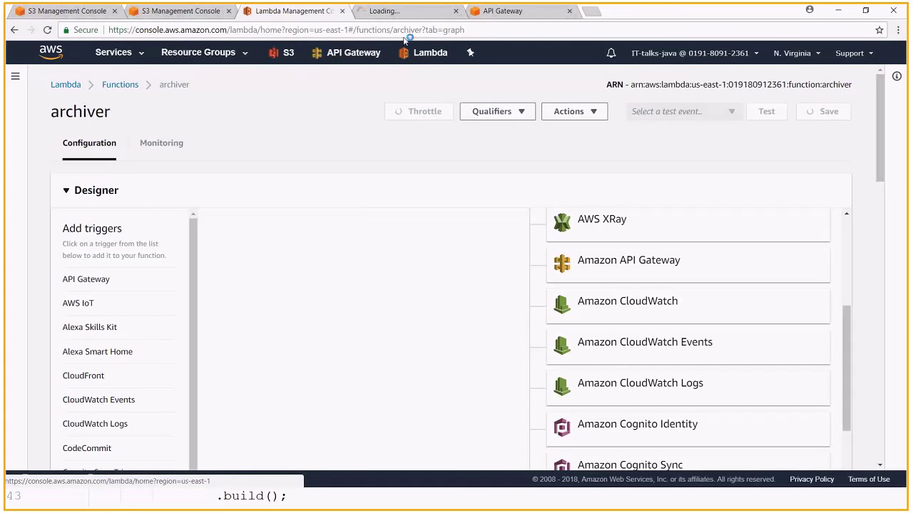
left_click(393, 12)
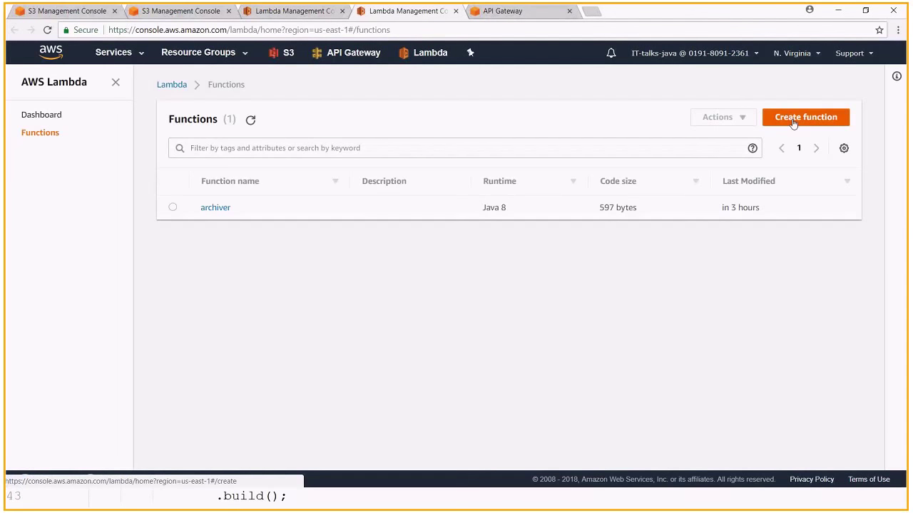
left_click(804, 117)
left_click(129, 327)
type("lister")
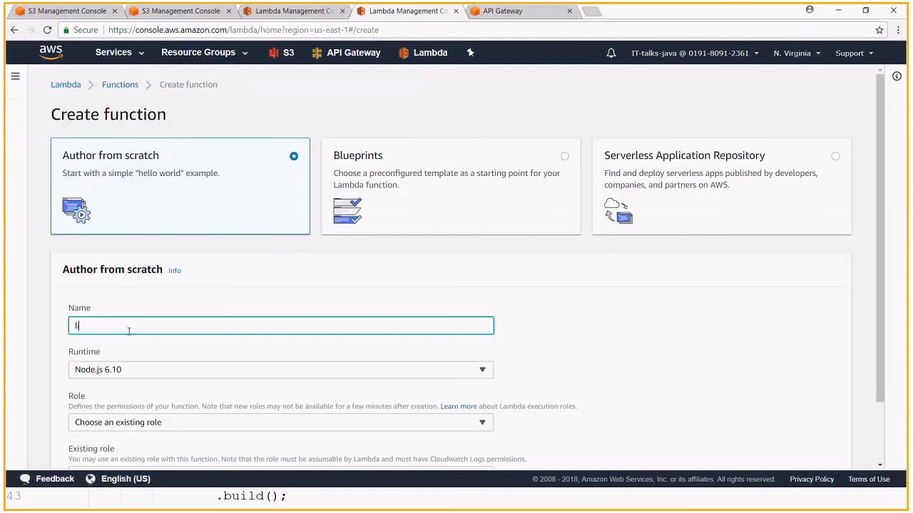
left_click(533, 357)
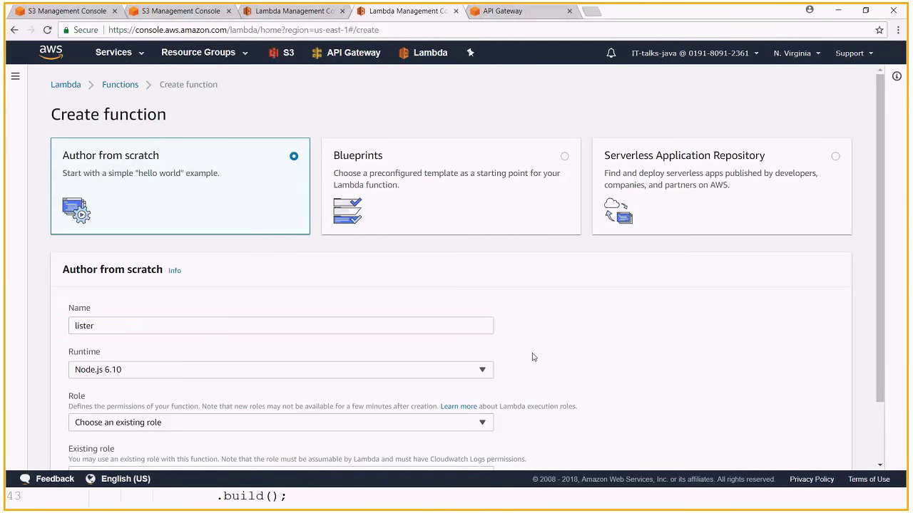
Choose the Java 8 runtime and the existing role IT-talks-java for lister, and create the function
scroll(533, 357, "down", 1)
left_click(286, 296)
left_click(168, 194)
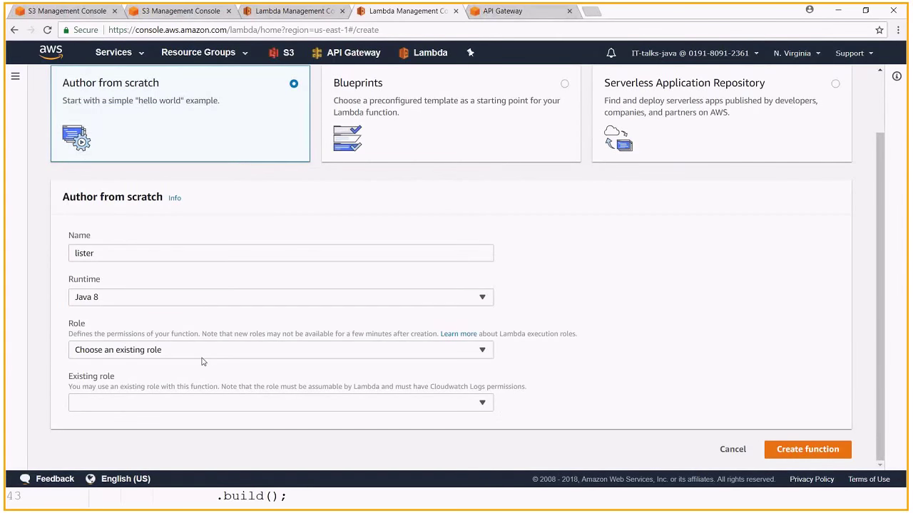
left_click(298, 404)
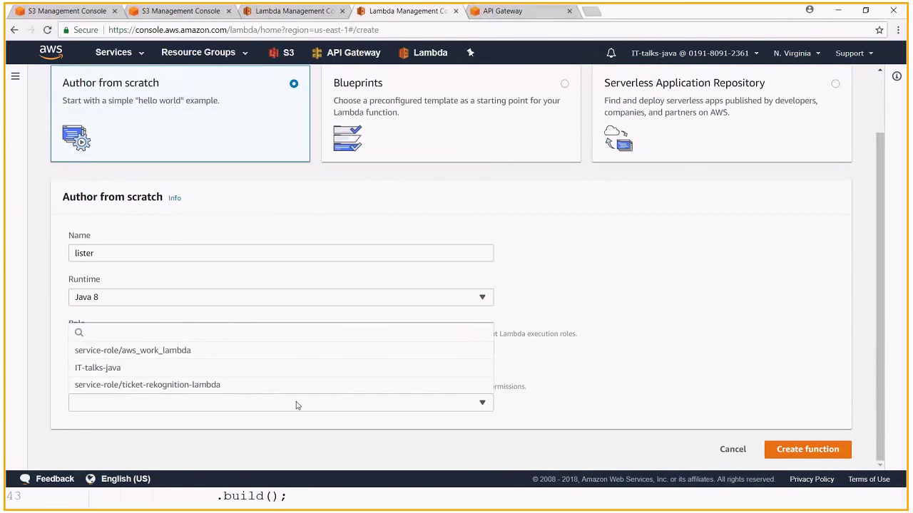
left_click(145, 373)
left_click(804, 452)
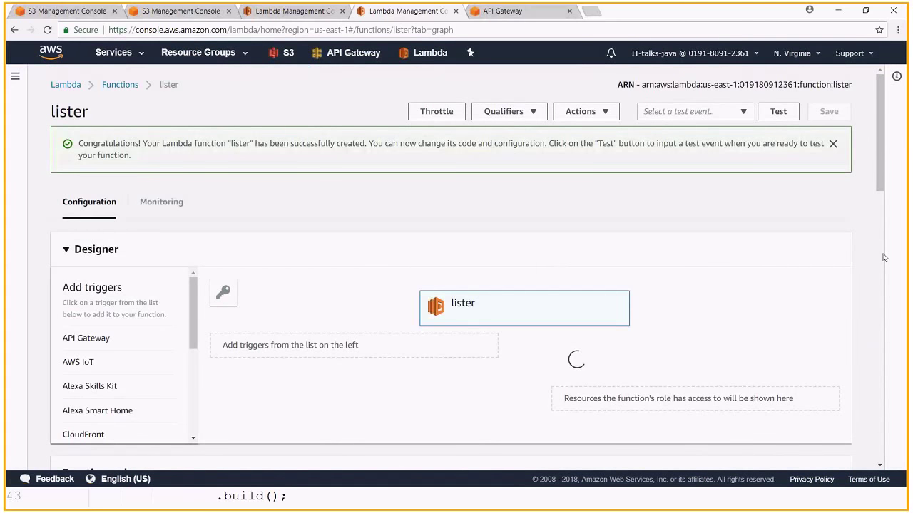
Set the lister function's handler to org.home.Handler::myHandler in its function code settings
scroll(861, 250, "down", 2)
scroll(112, 276, "down", 1)
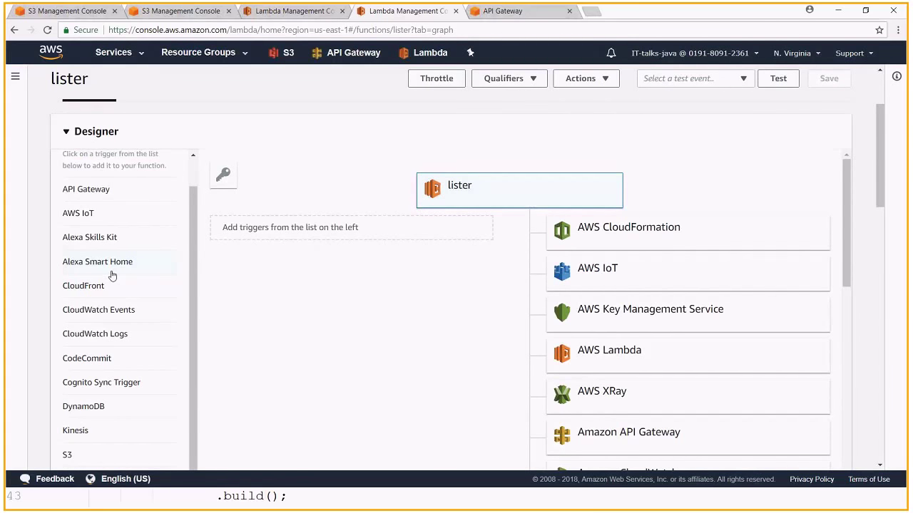
scroll(114, 242, "up", 1)
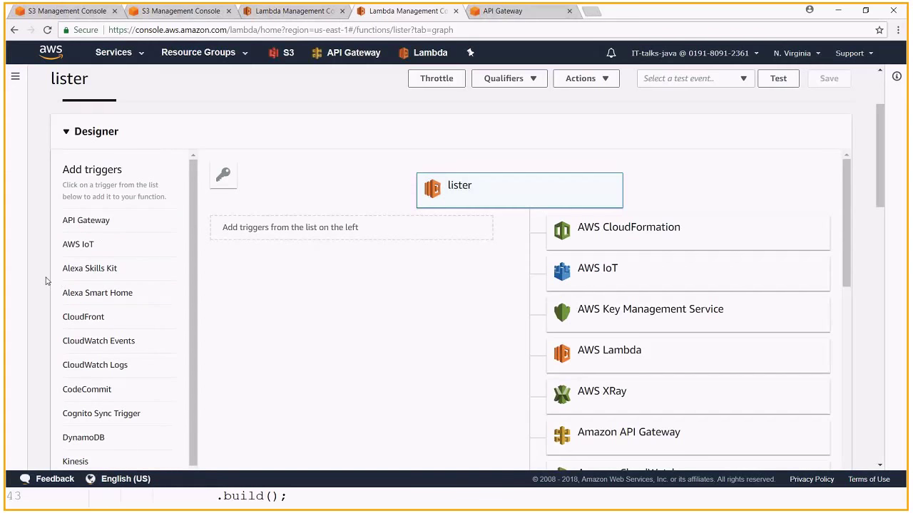
scroll(45, 281, "down", 5)
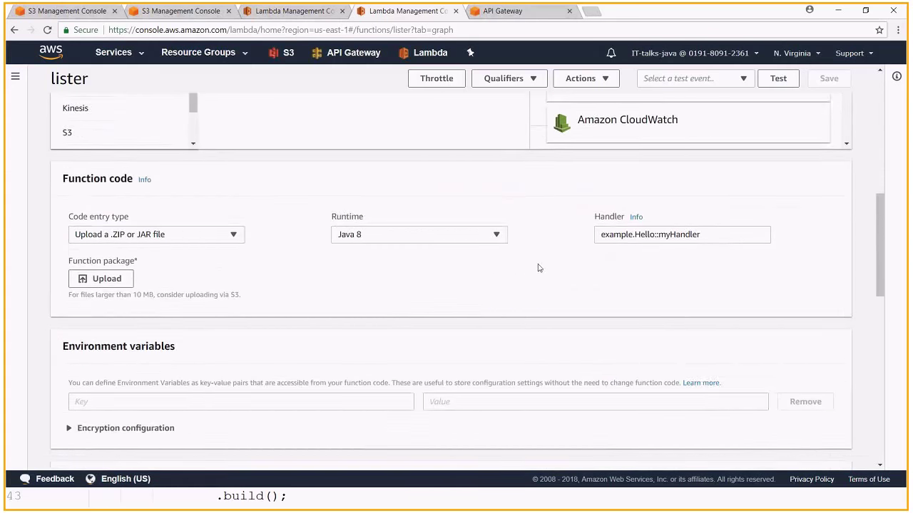
double_click(619, 234)
left_click_drag(619, 234, 638, 241)
type("org.h")
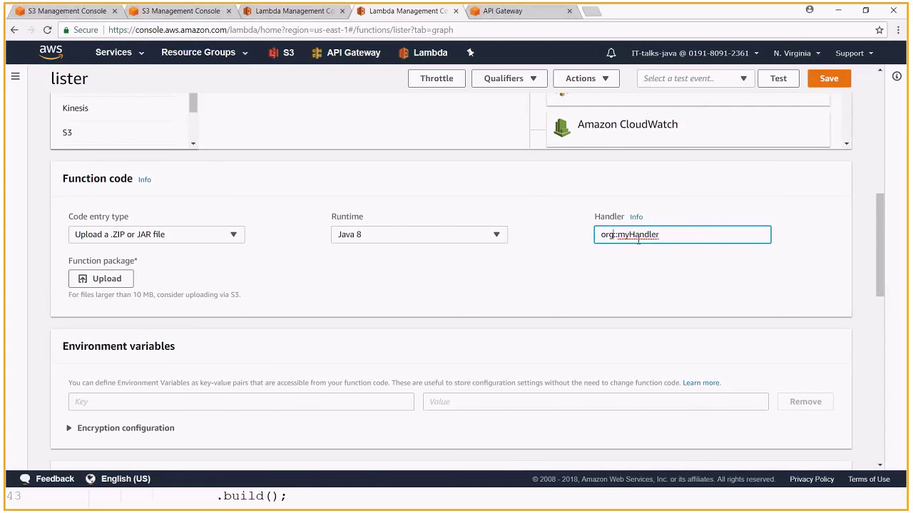
type("ome.Hand")
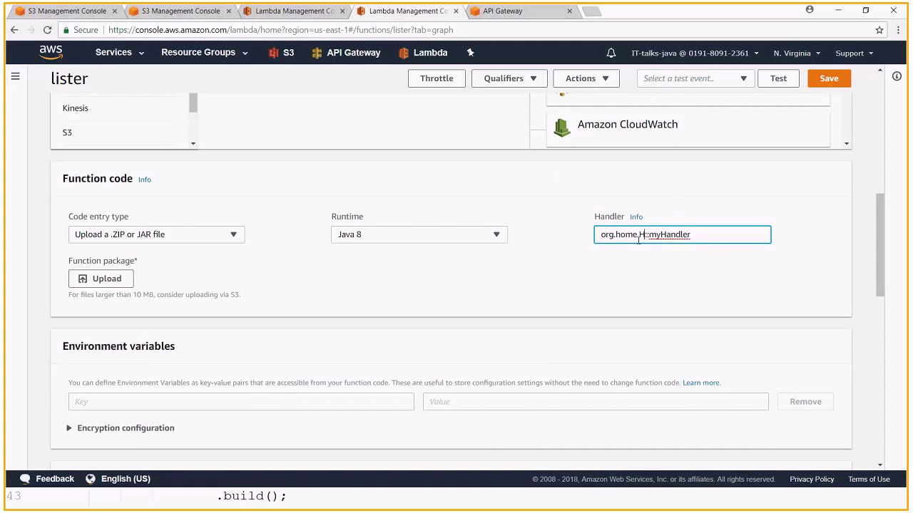
type("ler")
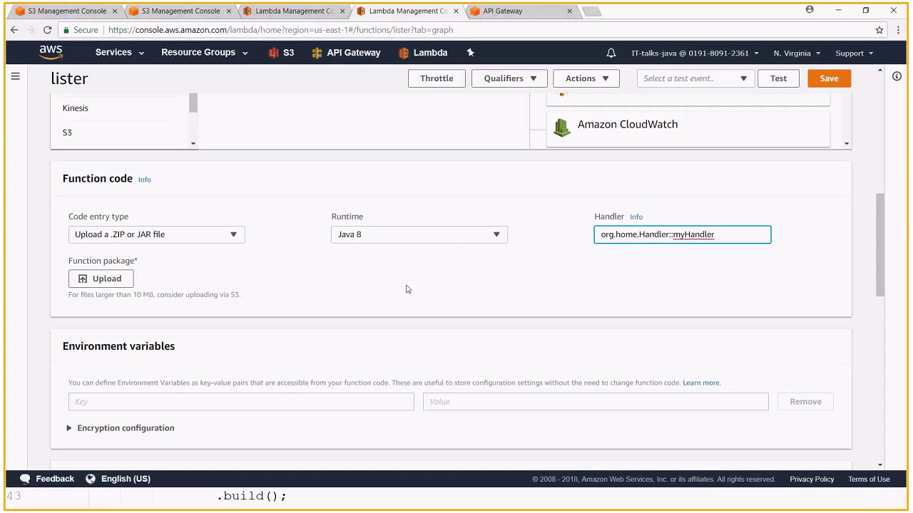
Choose lister-0.1.jar from the it-talks/lister/target folder as the lister function's package
left_click(119, 276)
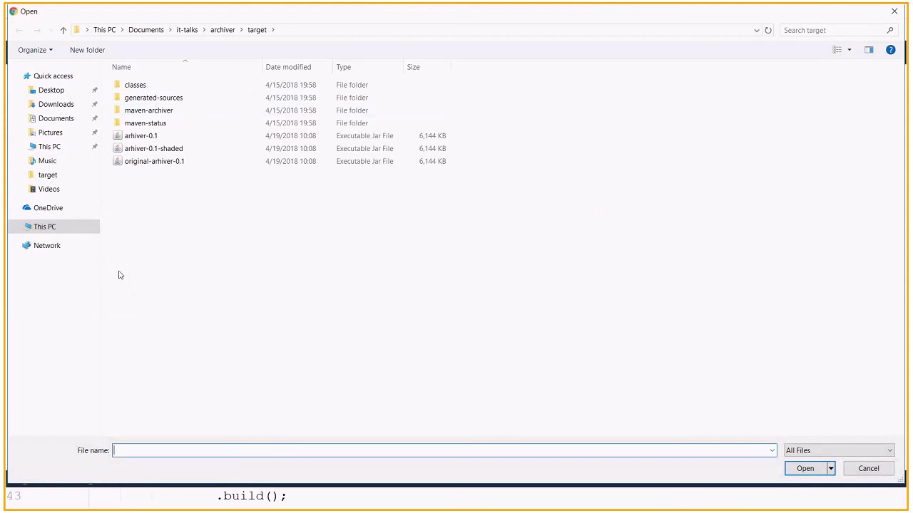
left_click(186, 30)
double_click(143, 122)
double_click(143, 111)
left_click(153, 136)
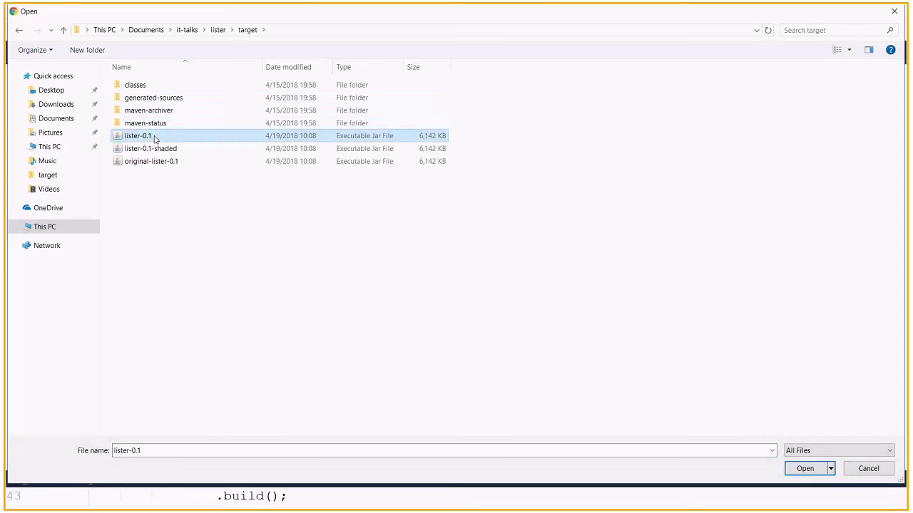
double_click(153, 136)
Set the lister function's timeout to 1 min 15 sec and save the function
scroll(817, 287, "down", 10)
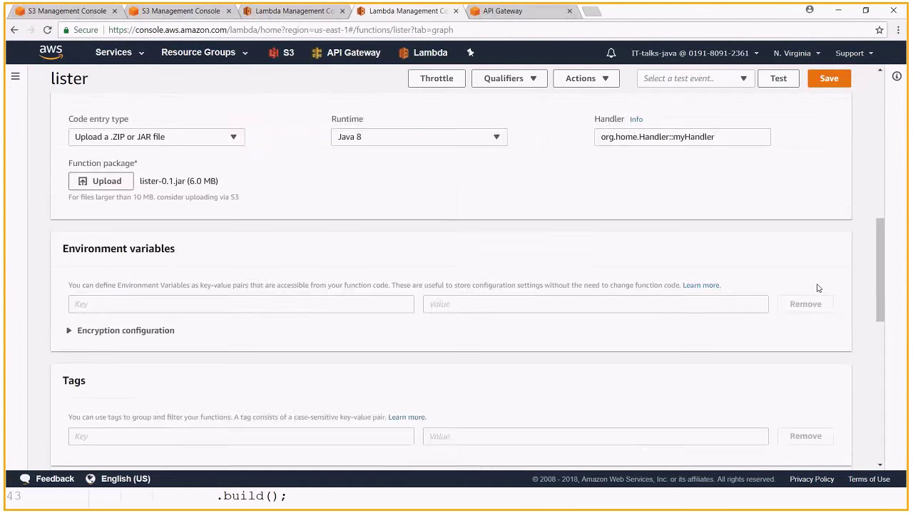
scroll(817, 288, "up", 3)
double_click(485, 277)
type("1")
scroll(762, 267, "down", 3)
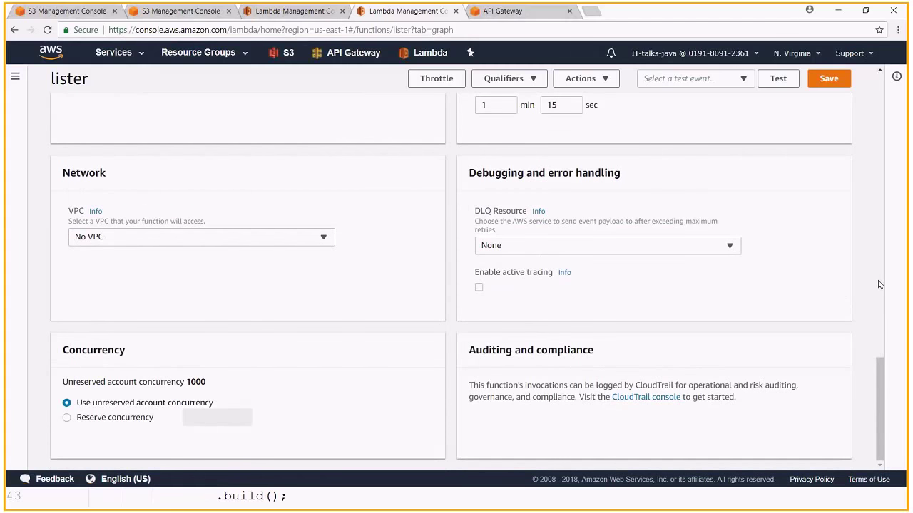
scroll(879, 284, "up", 15)
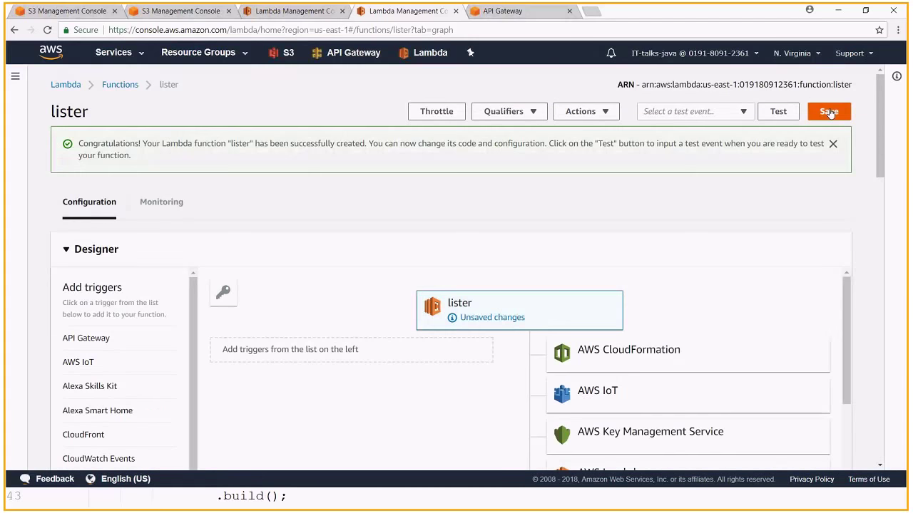
left_click(830, 112)
Check the save status of the archiver and lister functions in their browser tabs
left_click(294, 11)
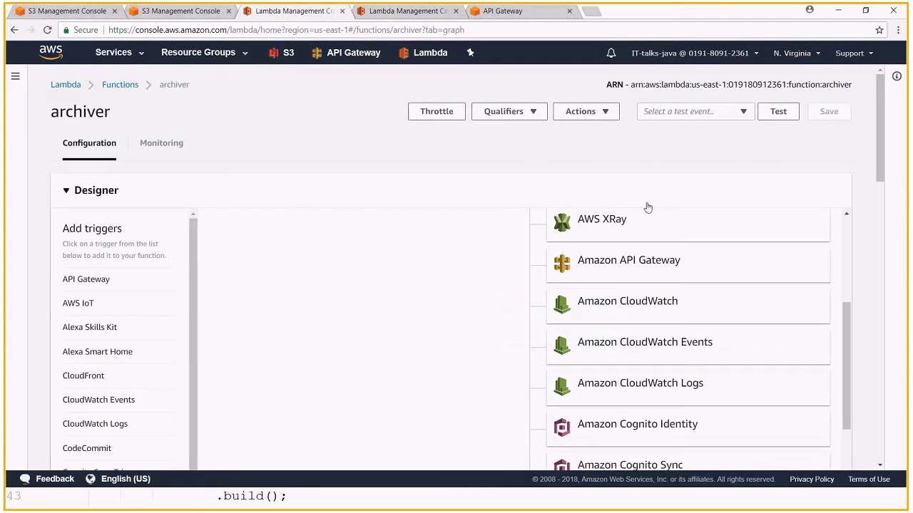
scroll(647, 214, "up", 5)
scroll(857, 278, "down", 10)
scroll(801, 270, "up", 10)
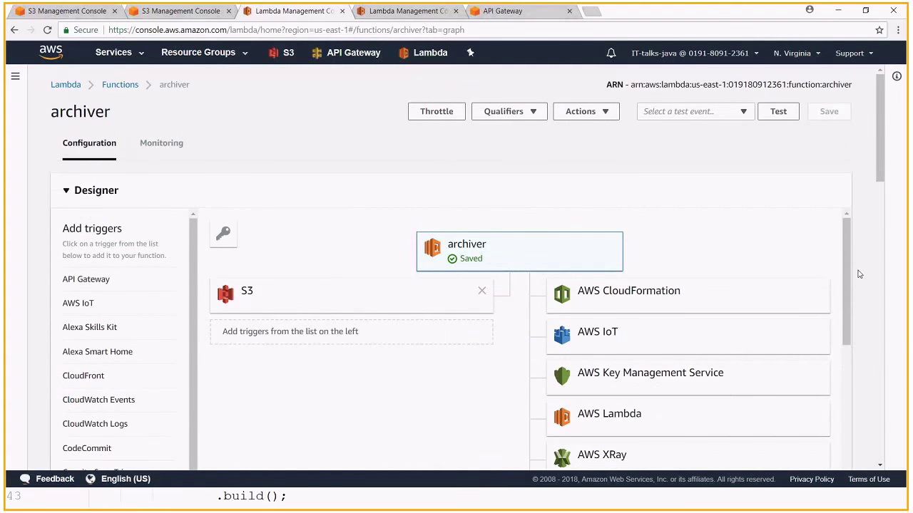
left_click(399, 12)
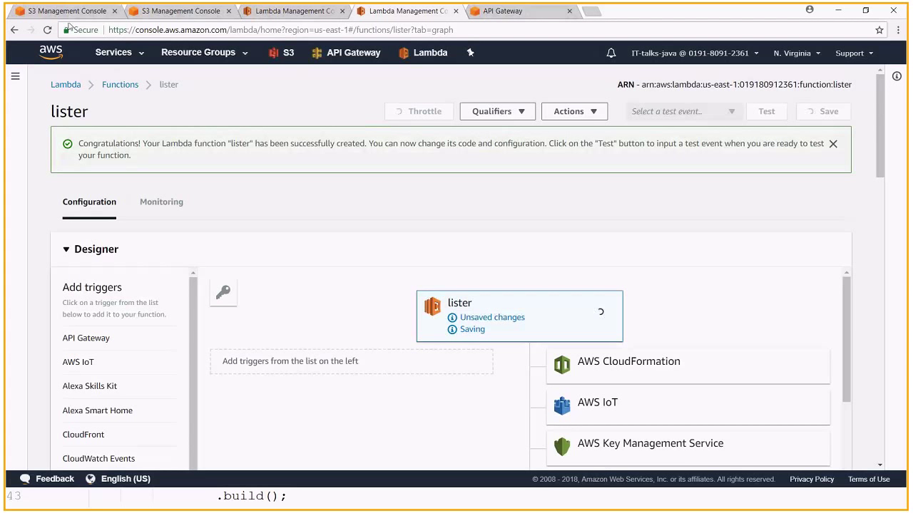
left_click(248, 17)
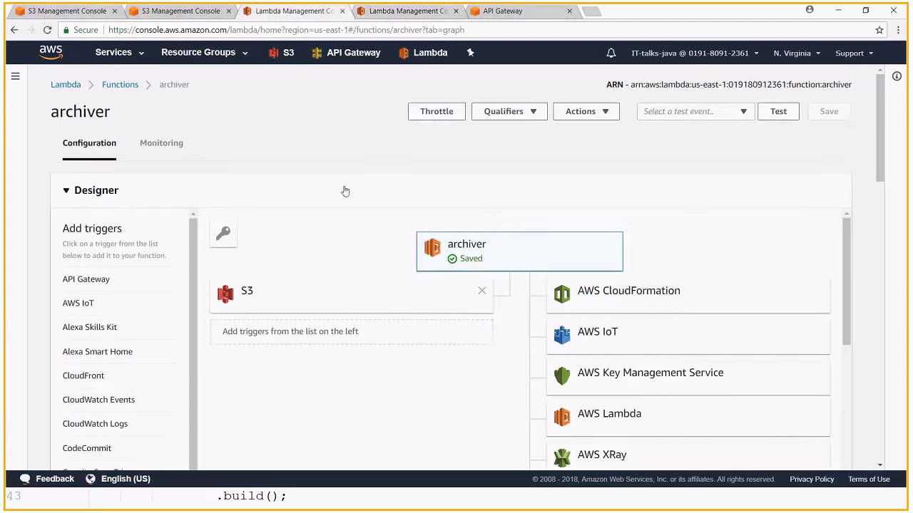
Upload text files 1 to 10 from the Documents/files folder to the it-talks S3 bucket
left_click(56, 15)
left_click(83, 242)
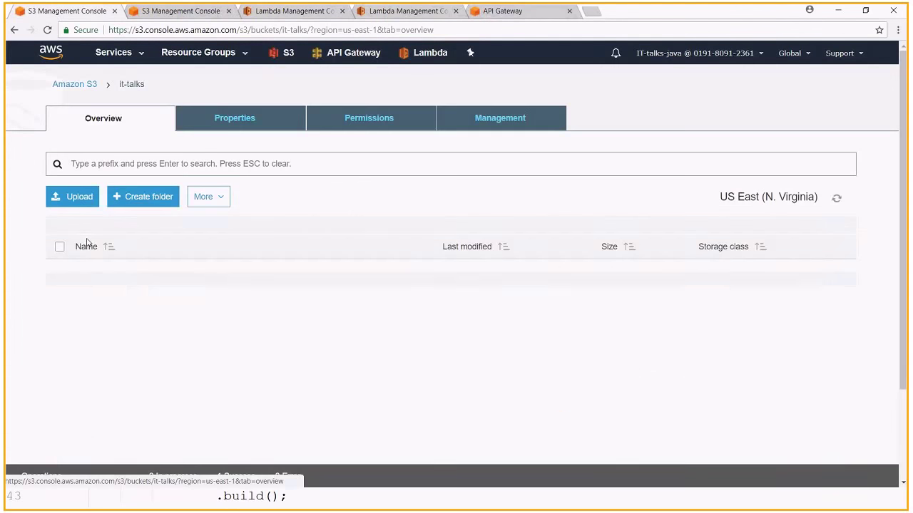
left_click(92, 163)
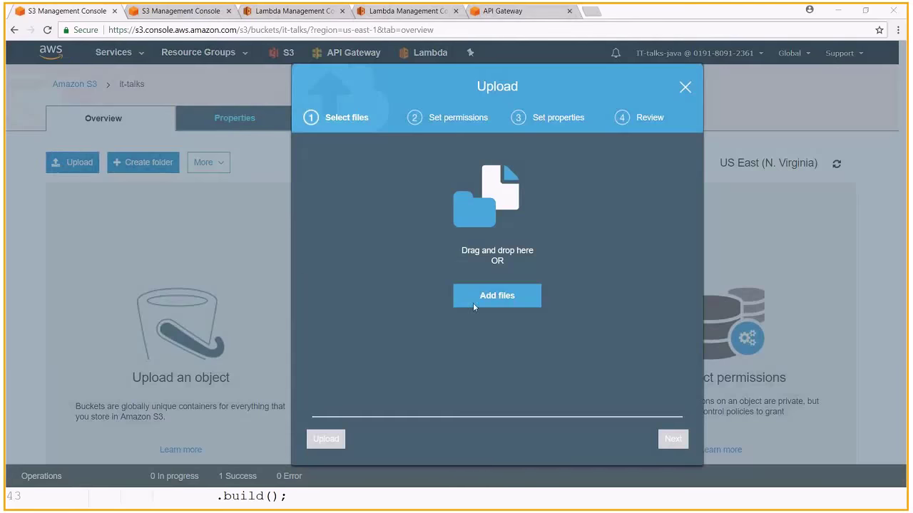
left_click(473, 301)
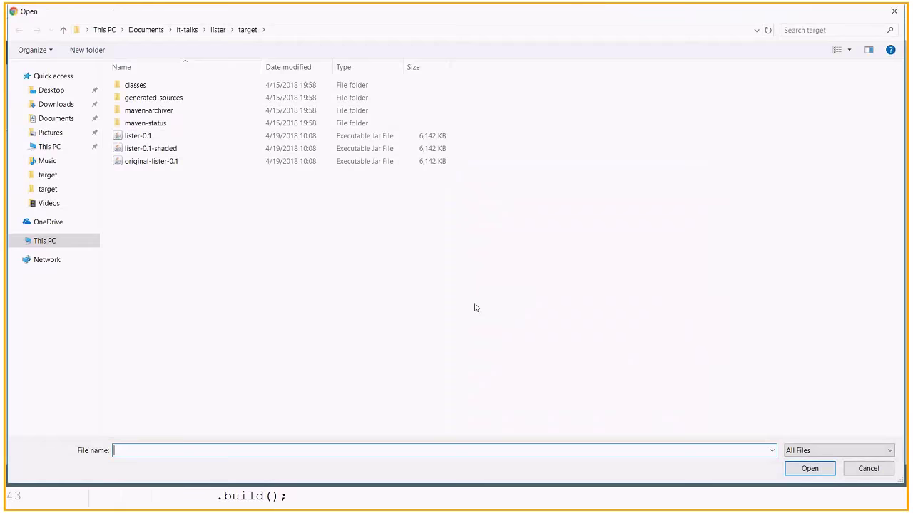
left_click(184, 31)
left_click(145, 30)
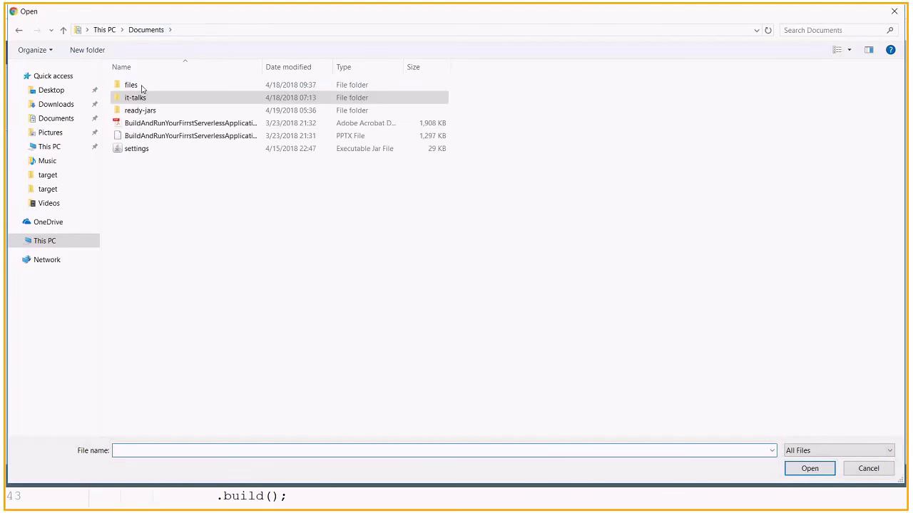
double_click(141, 87)
left_click(148, 89)
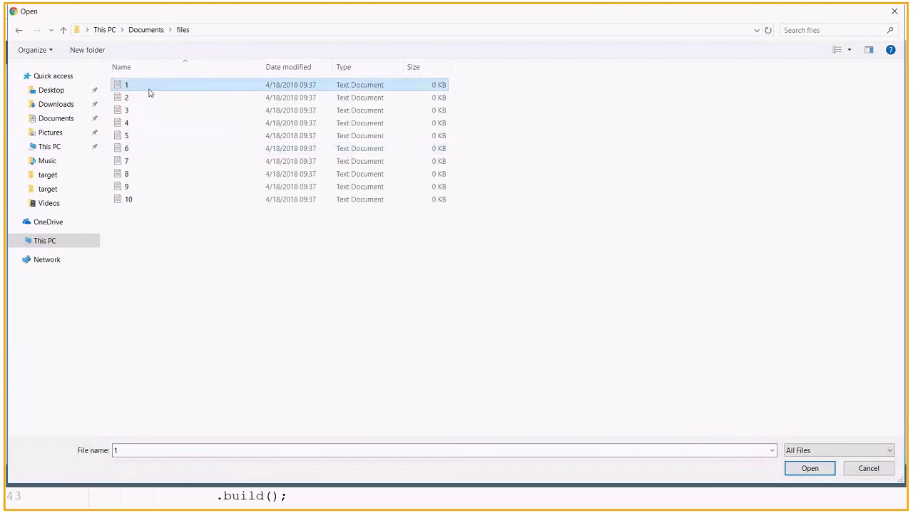
key("ctrl+a")
left_click(809, 469)
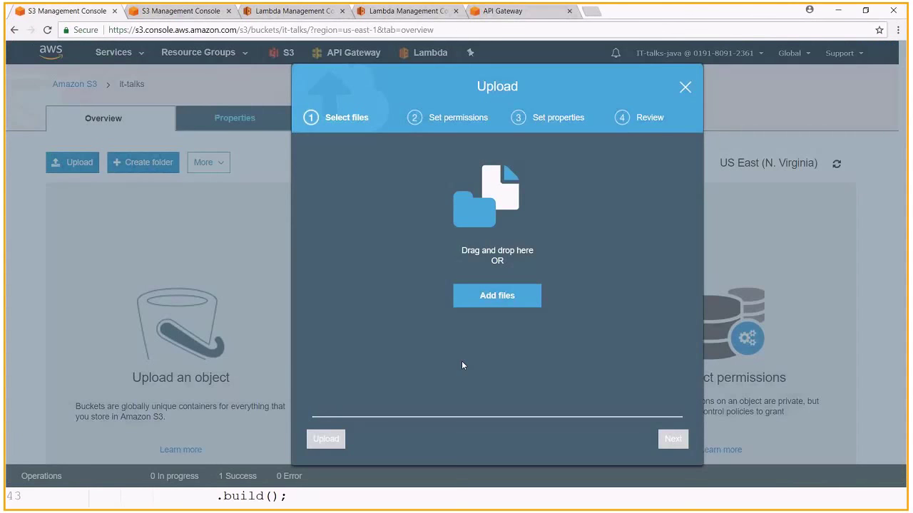
left_click(326, 439)
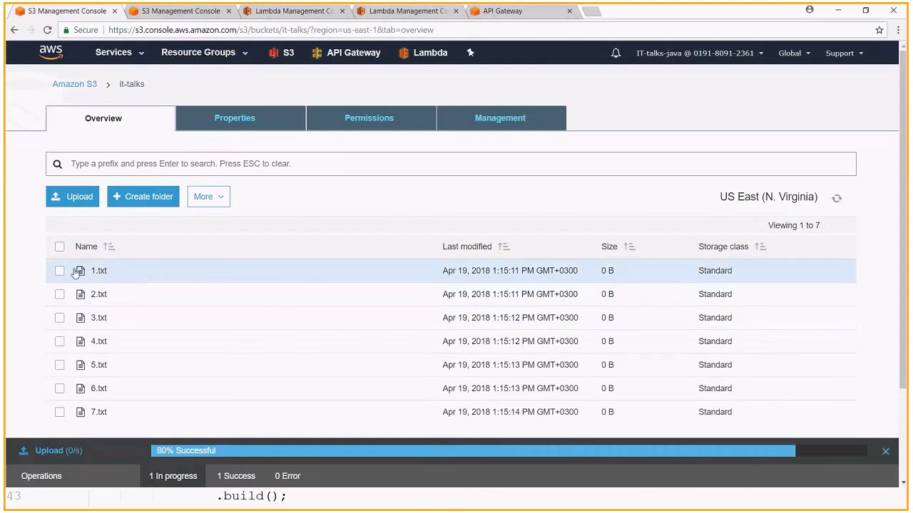
View the details of 1.txt in it-talks, and refresh the it-talks-ready bucket to check for archived files
left_click(60, 273)
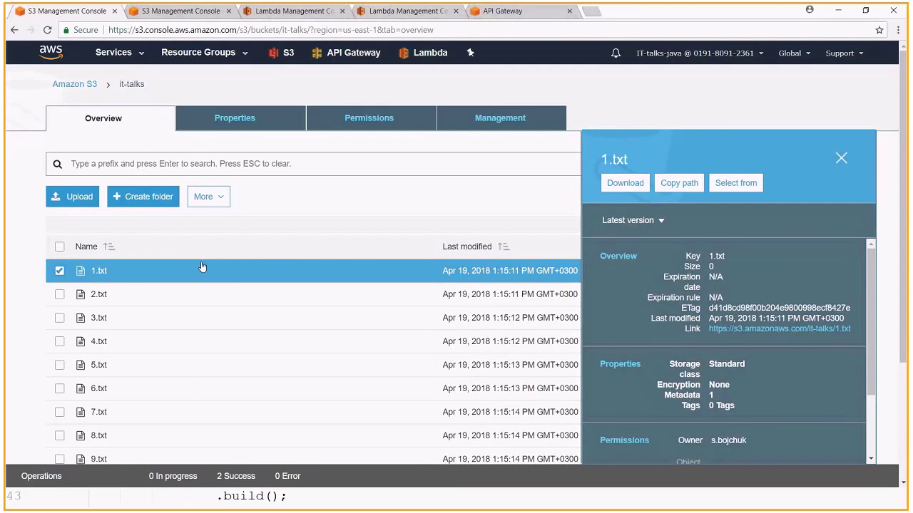
left_click(840, 158)
left_click(179, 11)
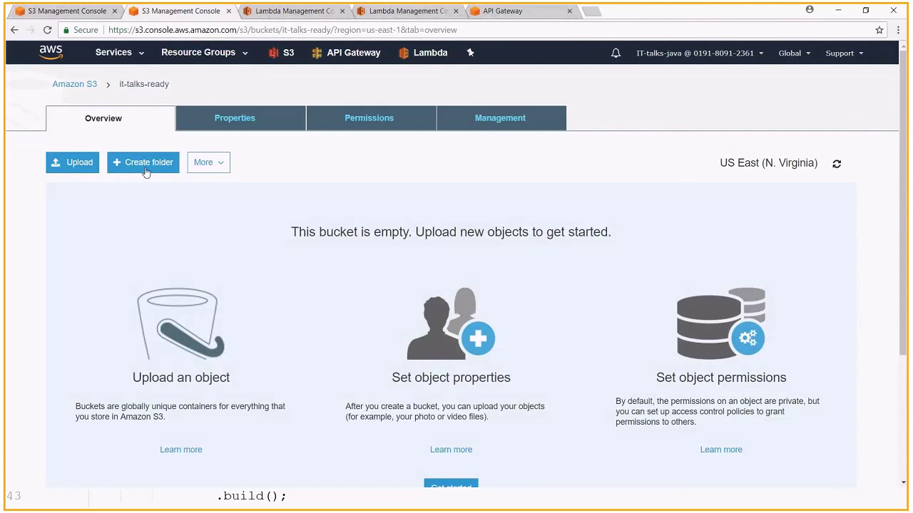
key("F5")
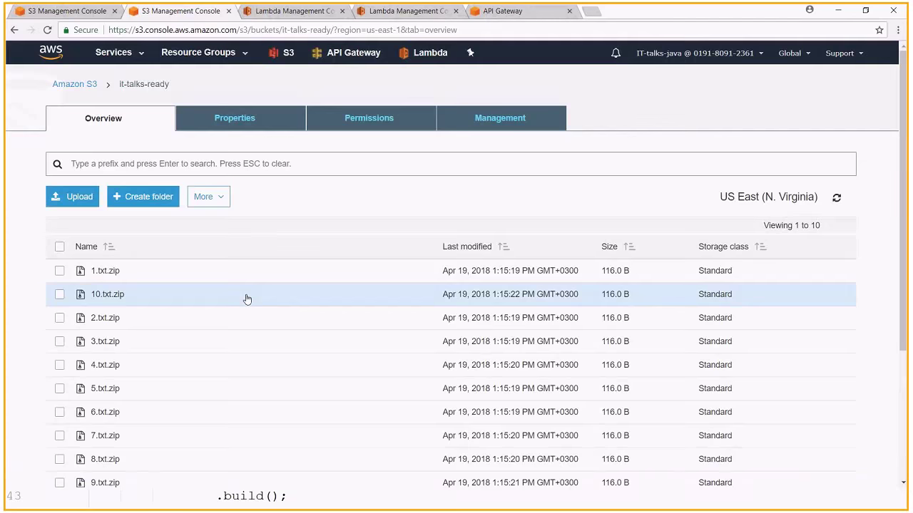
Look through the archived zip files listed in the it-talks-ready bucket
scroll(247, 299, "down", 2)
scroll(247, 299, "up", 1)
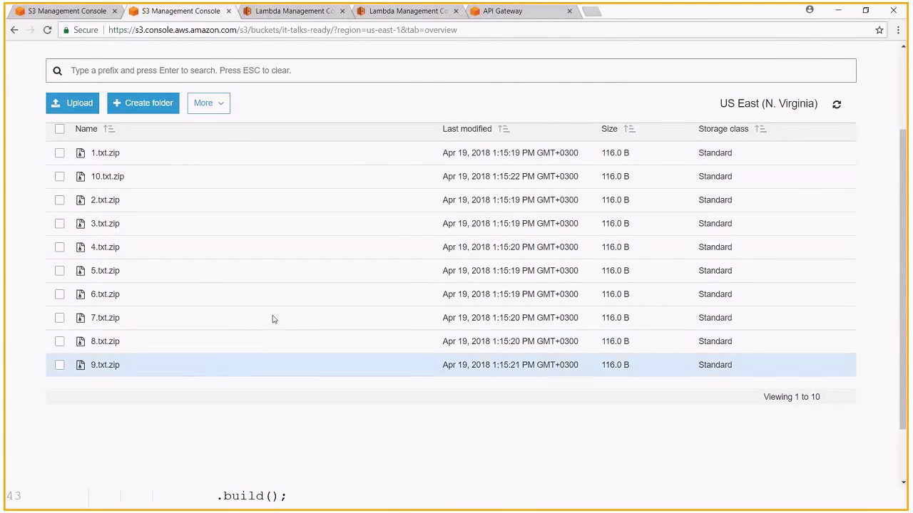
scroll(278, 249, "up", 1)
scroll(278, 249, "up", 1)
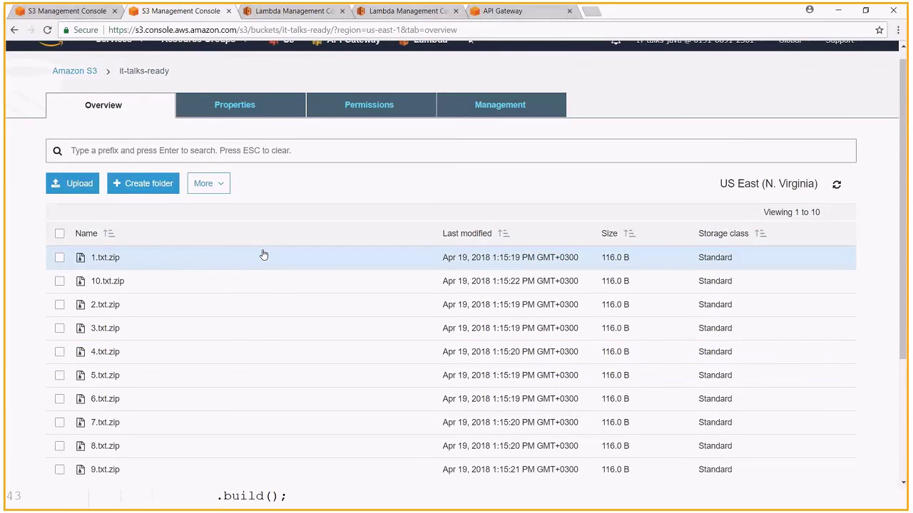
scroll(263, 254, "down", 1)
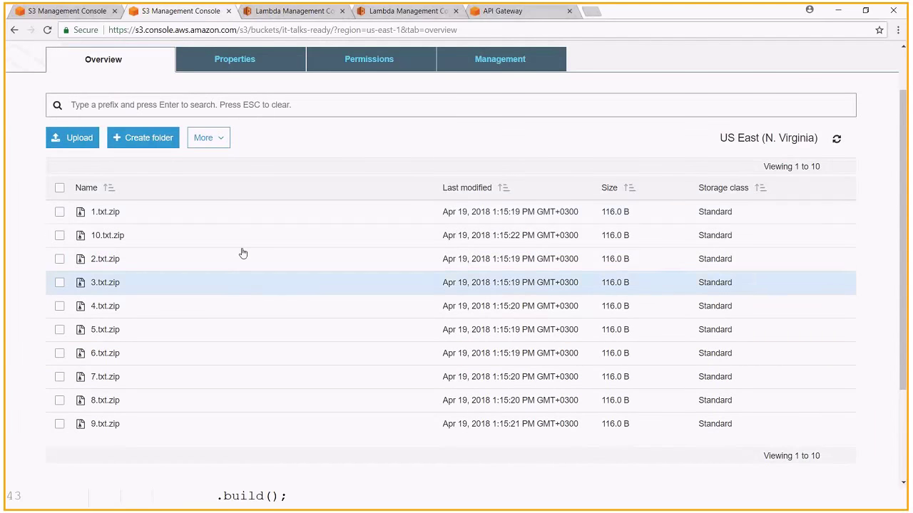
Create a new API named demo in API Gateway with the Regional endpoint type
left_click(304, 12)
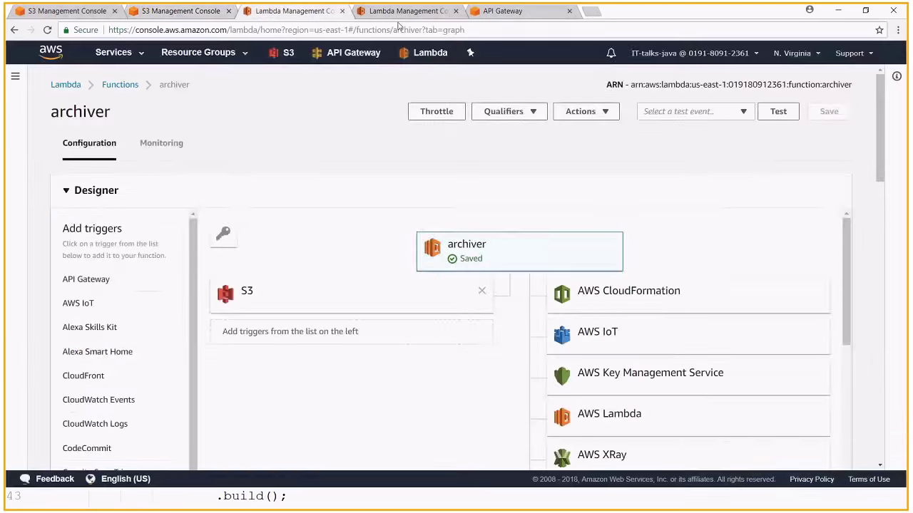
left_click(403, 13)
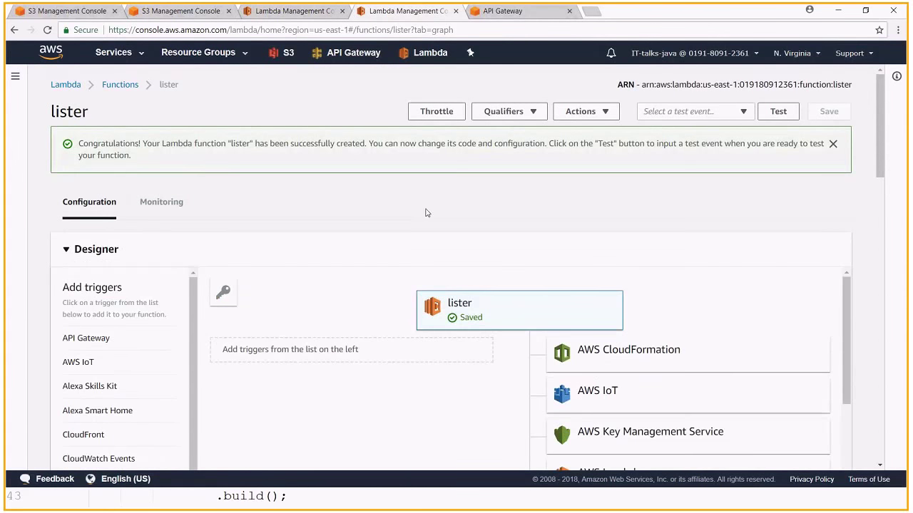
key("ctrl+Tab")
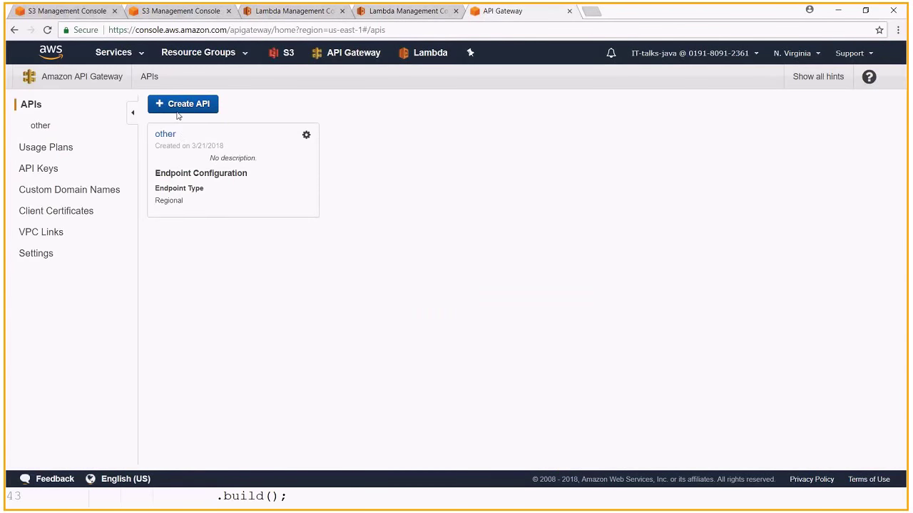
left_click(178, 113)
left_click(369, 230)
type("demo")
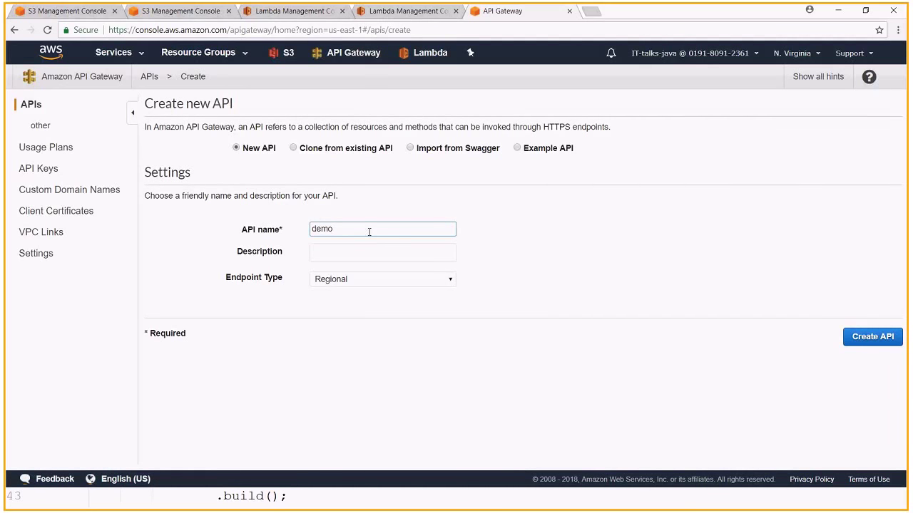
left_click(856, 345)
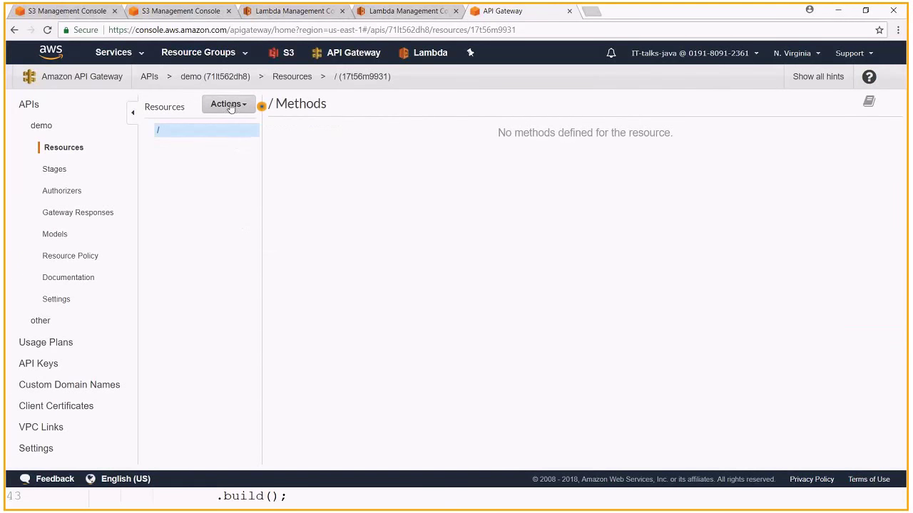
Add a GET method to the root resource of the demo API
left_click(228, 104)
left_click(236, 136)
left_click(194, 145)
left_click(184, 180)
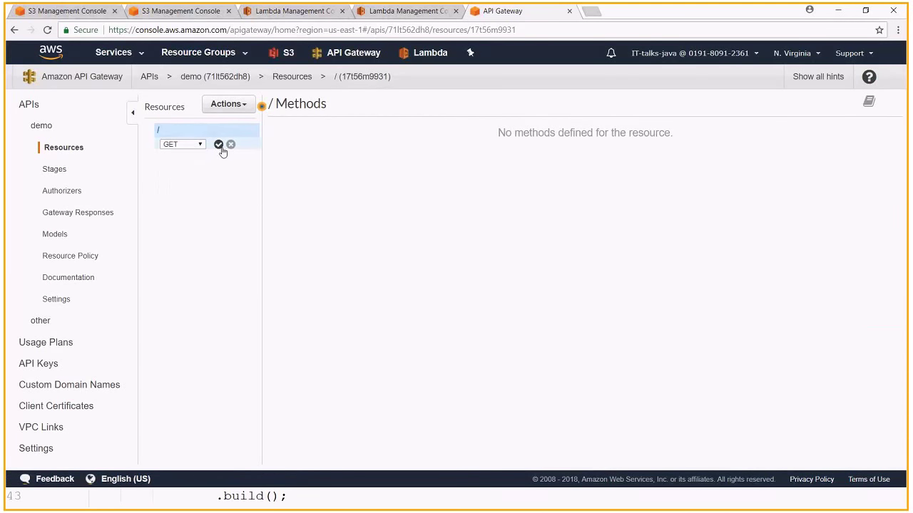
left_click(219, 145)
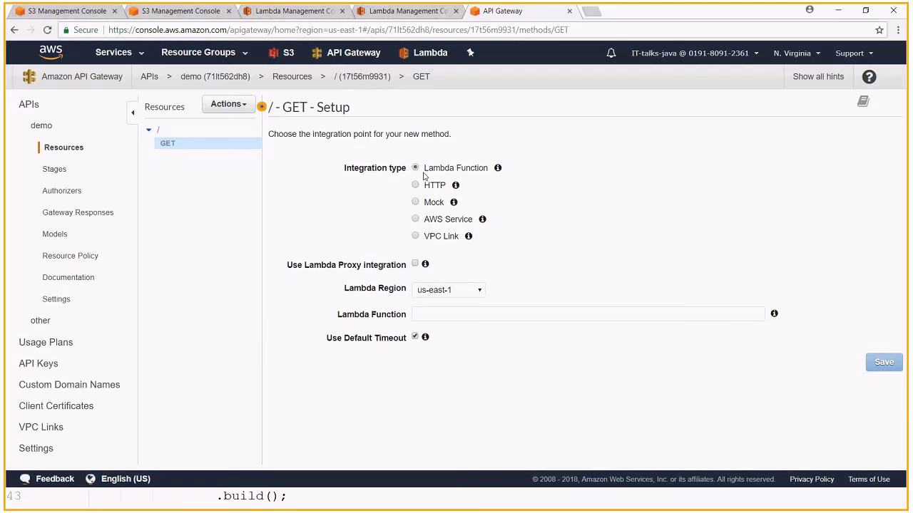
Integrate the GET method with the lister Lambda function in us-east-1, and grant API Gateway permission to invoke it
left_click(466, 311)
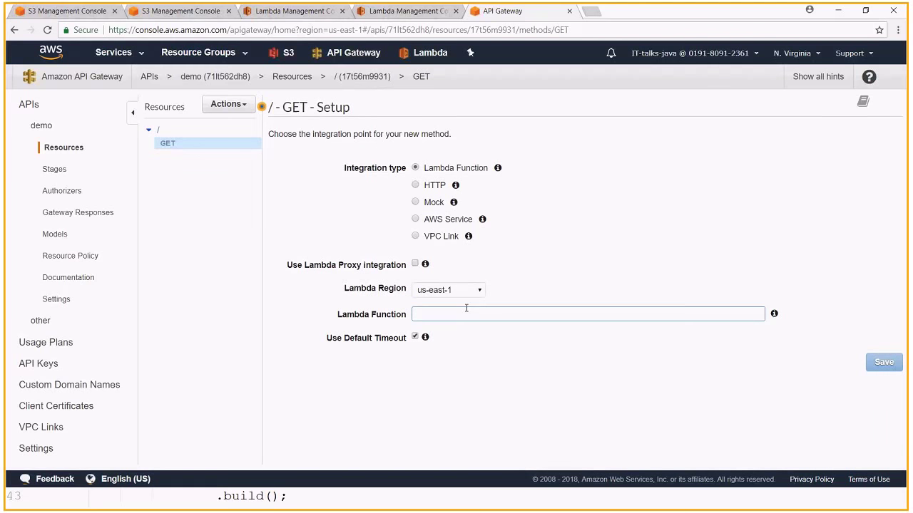
type("l")
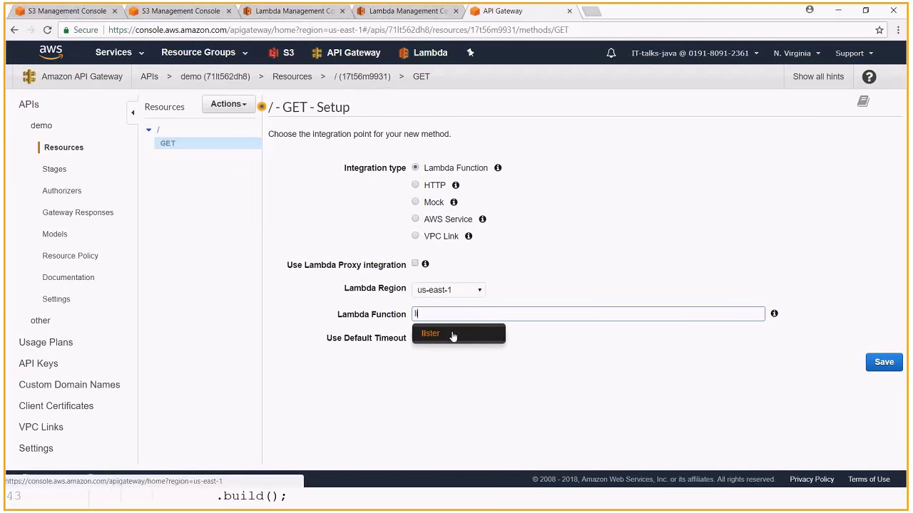
left_click(451, 334)
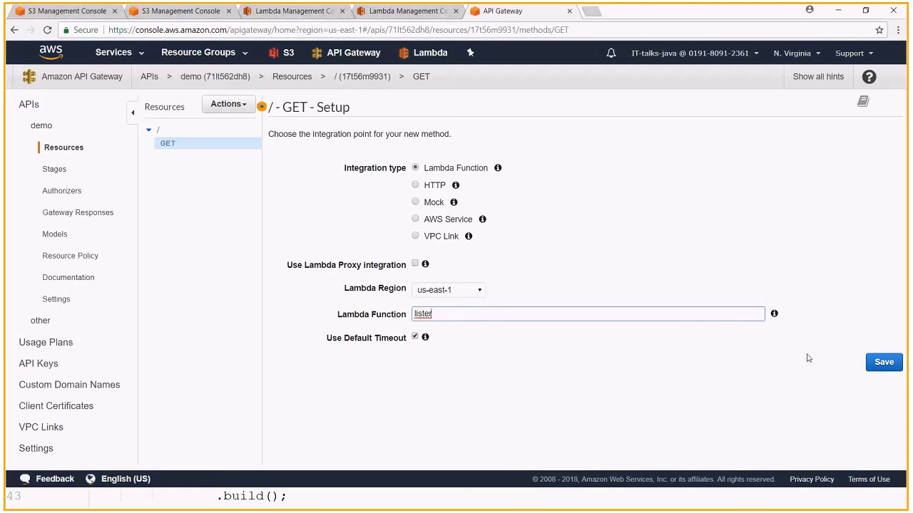
left_click(883, 365)
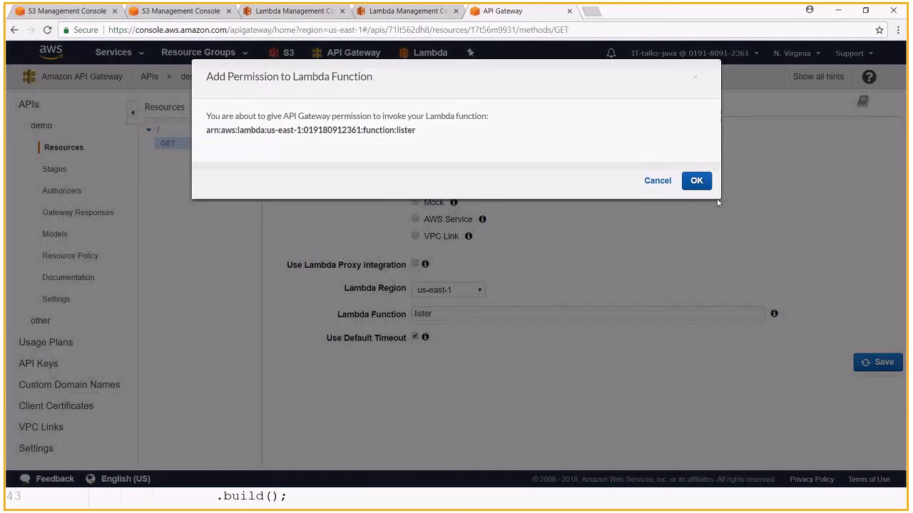
left_click(696, 180)
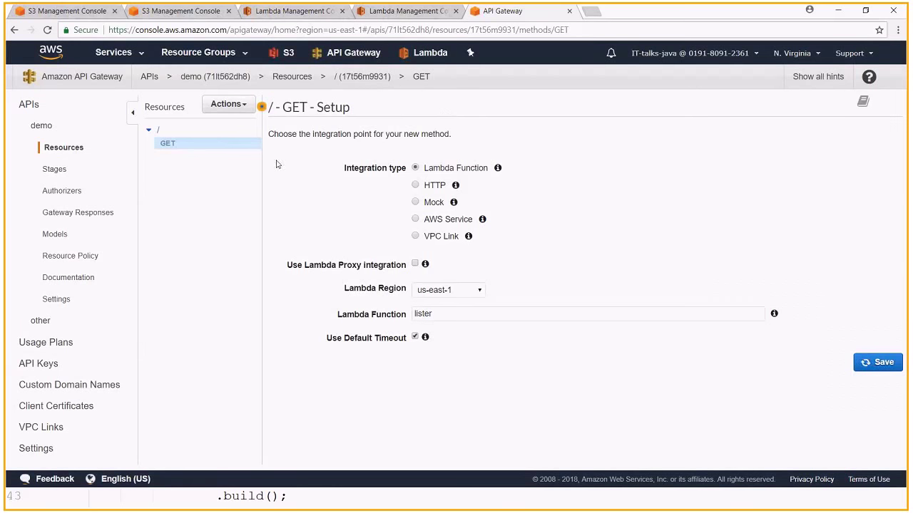
Deploy the demo API to a new stage named demo
left_click(240, 106)
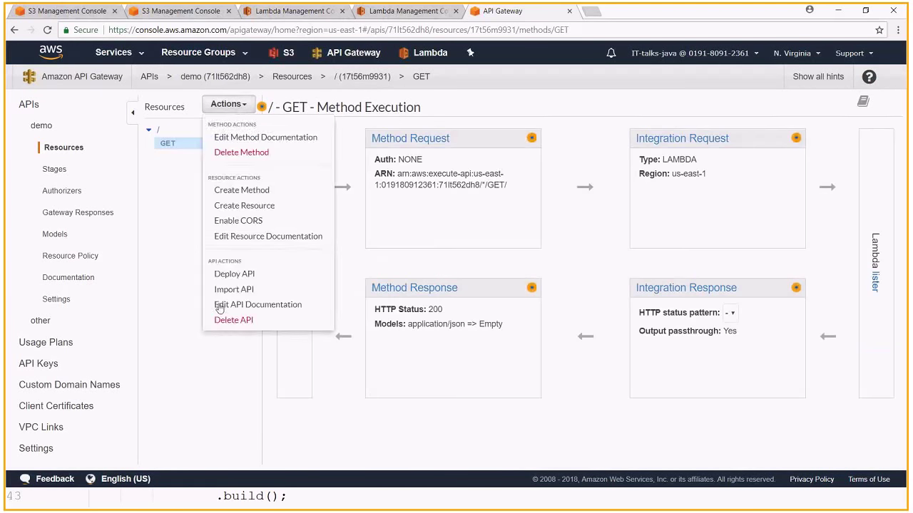
left_click(251, 275)
left_click(499, 156)
left_click(497, 183)
type("demo")
key("Down")
key("Return")
left_click(594, 271)
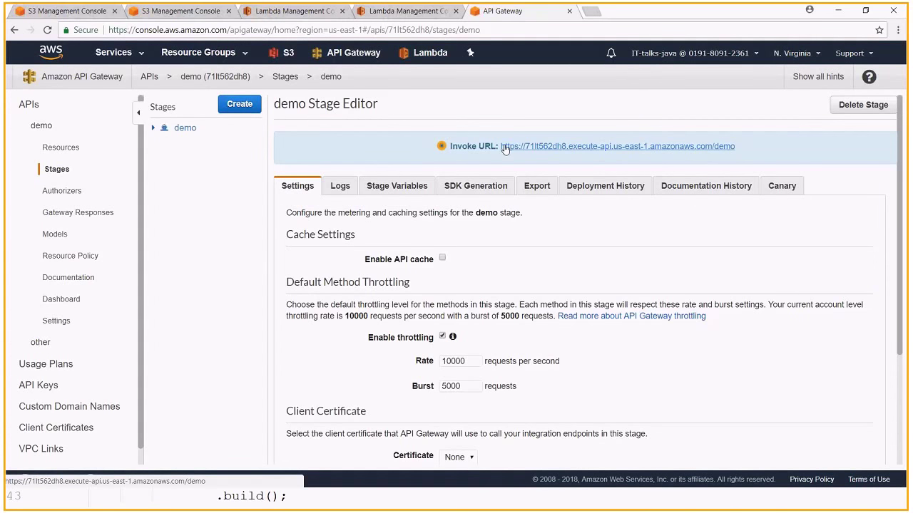
Open the demo stage's invoke URL and enlarge the returned JSON for reading
left_click(617, 146)
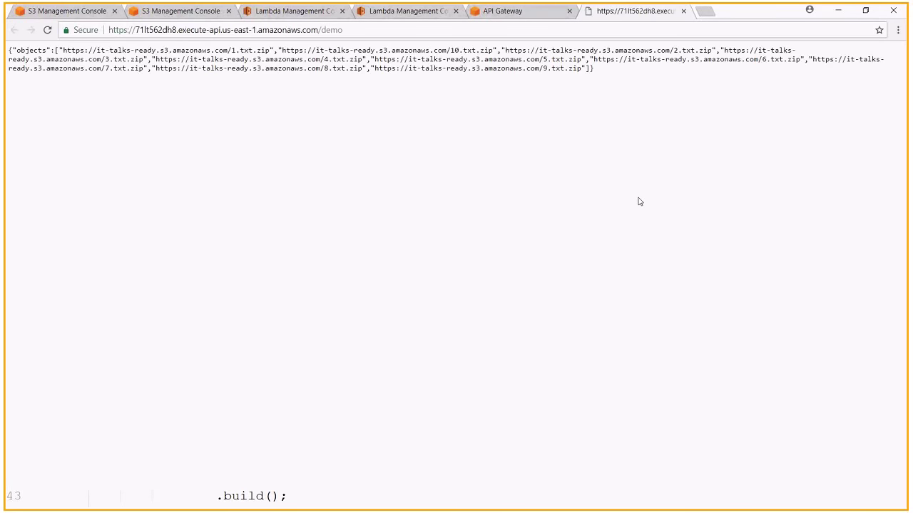
scroll(565, 196, "up", 4)
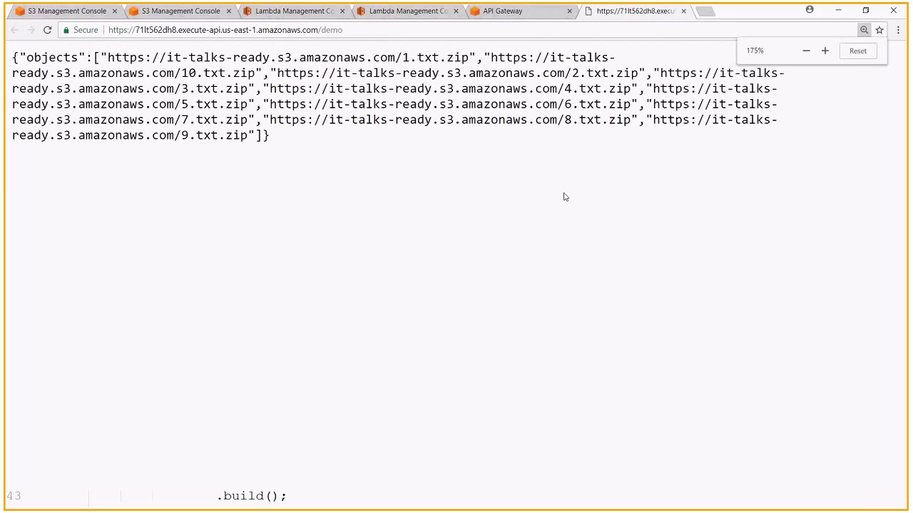
scroll(564, 197, "up", 3)
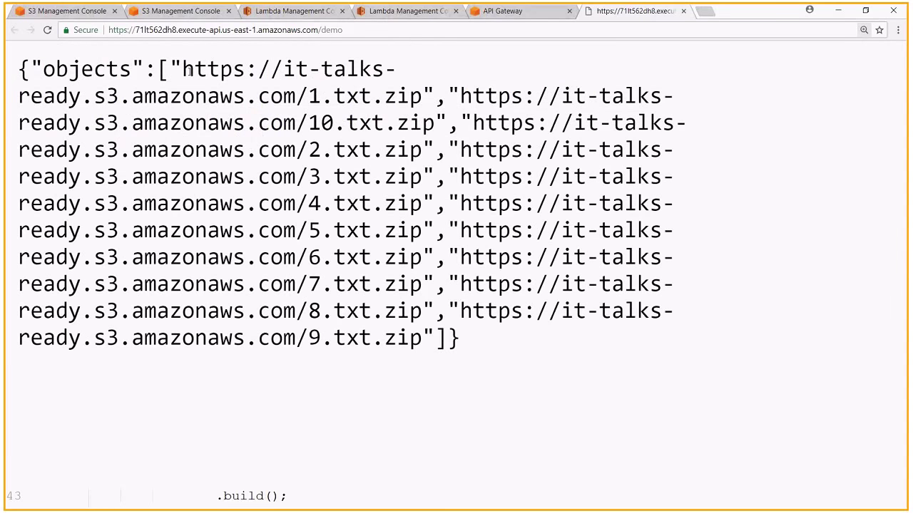
Download 1.txt.zip by opening its link from the JSON response in a new tab, and close that tab
left_click_drag(422, 95, 257, 95)
left_click_drag(17, 95, 80, 96)
left_click_drag(422, 95, 224, 66)
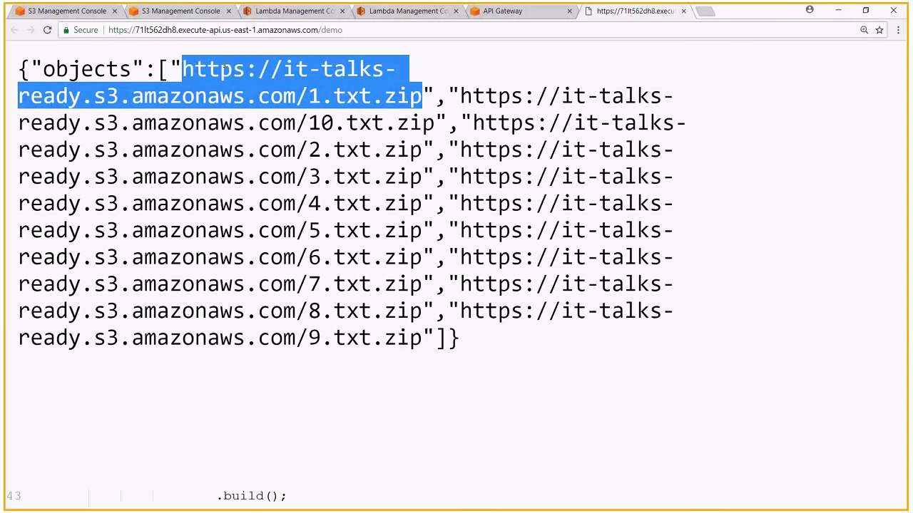
right_click(188, 72)
left_click(187, 80)
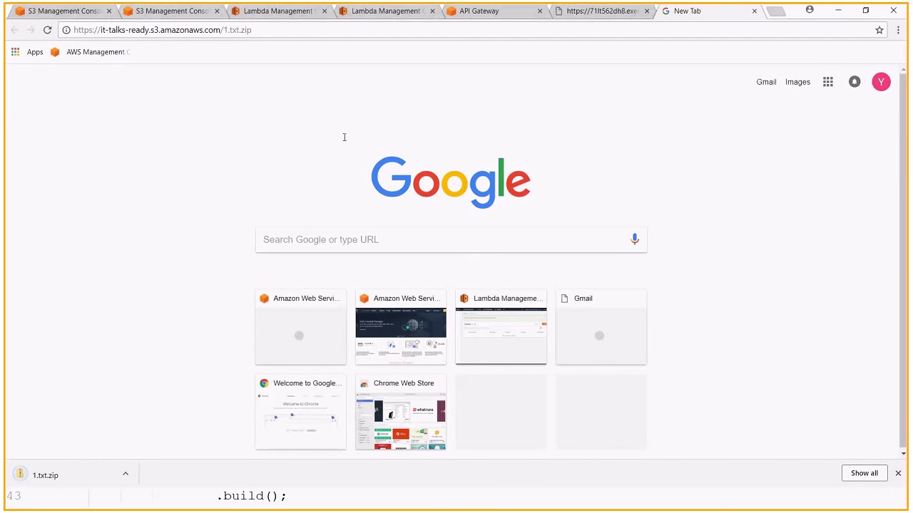
key("ctrl+w")
Reload the demo API response page to invoke the lister function again
left_click_drag(457, 110, 436, 123)
left_click(507, 164)
key("F5")
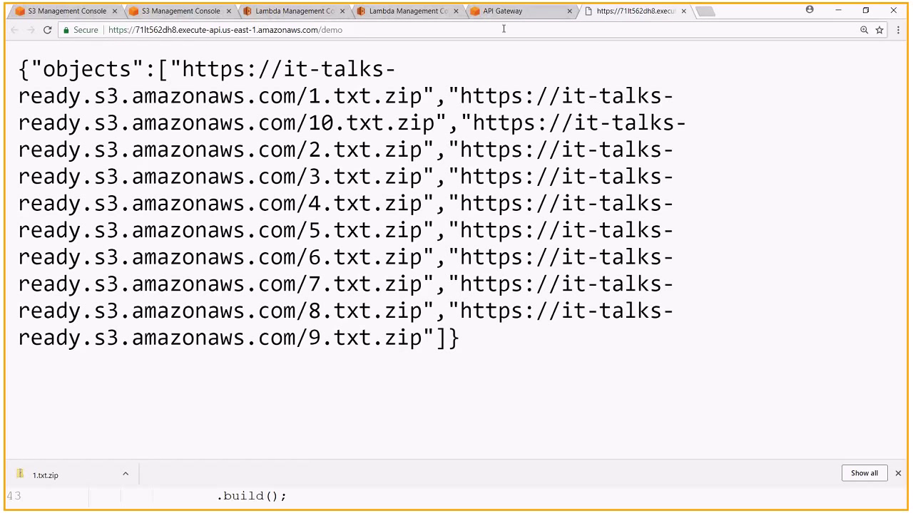
Switch to the code editor and examine the System.out.println logging lines in the Handler class's myHandler method
left_click(399, 11)
left_click(311, 12)
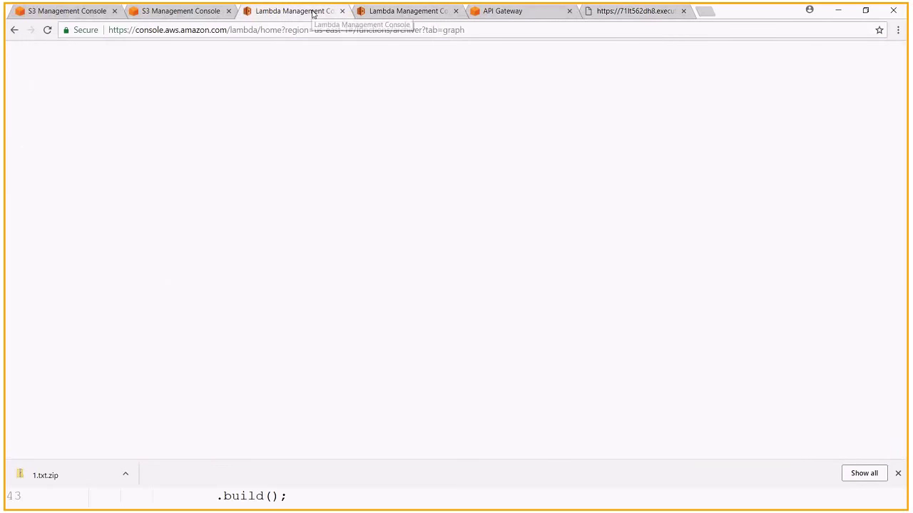
key("alt+Tab")
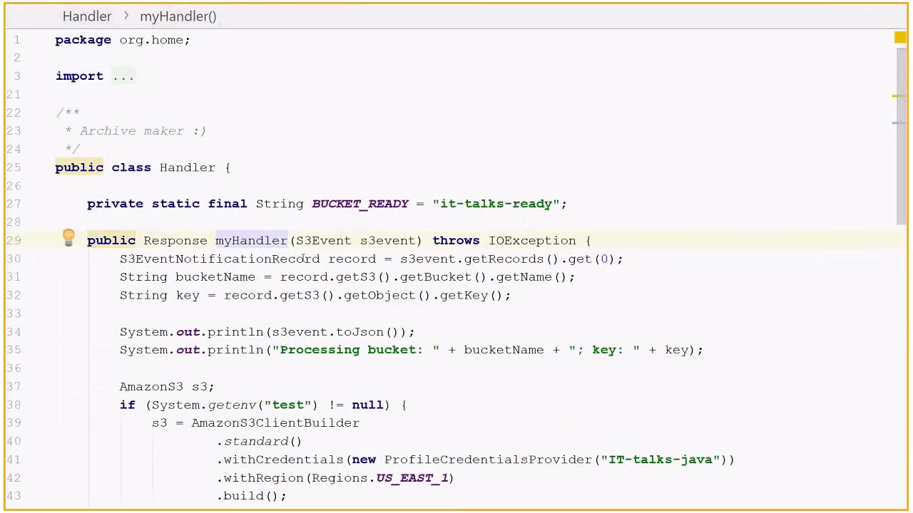
scroll(302, 259, "down", 2)
left_click(263, 205)
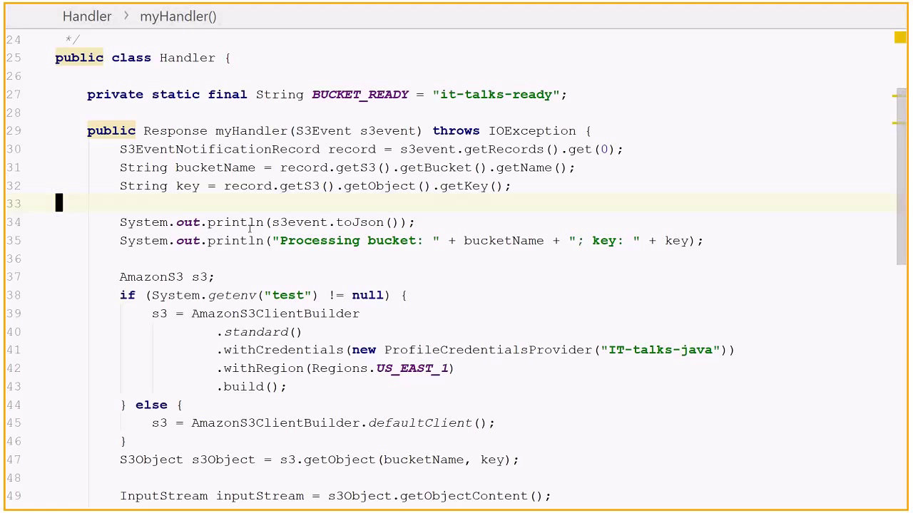
left_click_drag(264, 222, 119, 222)
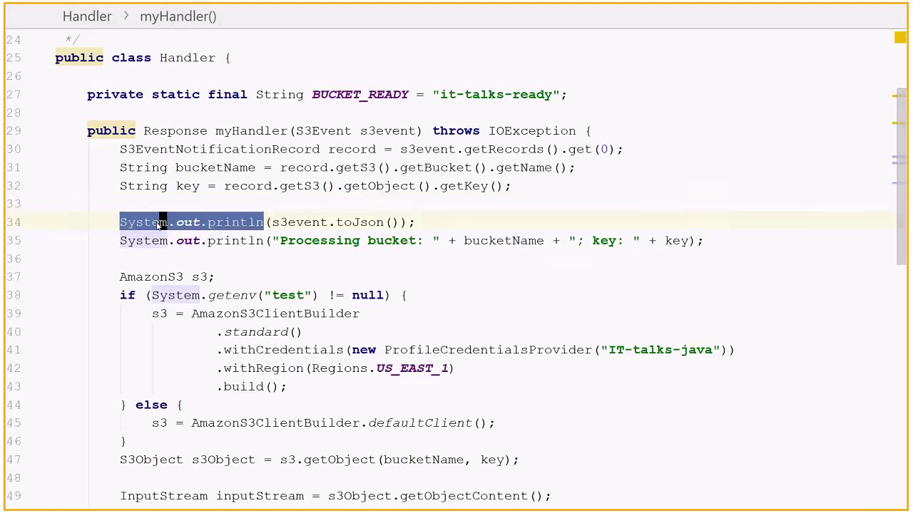
left_click(203, 224)
Return to the browser and view the archiver function's CloudWatch monitoring metrics
key("alt+Tab")
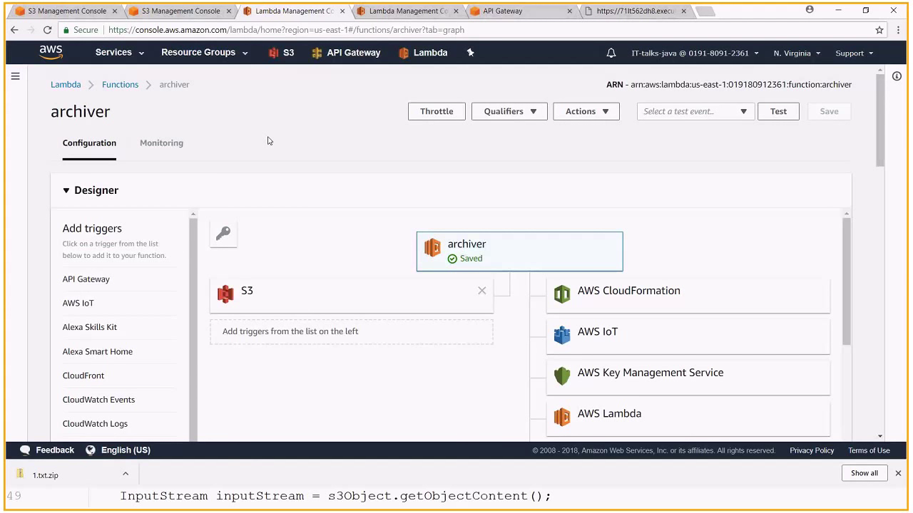
left_click(164, 144)
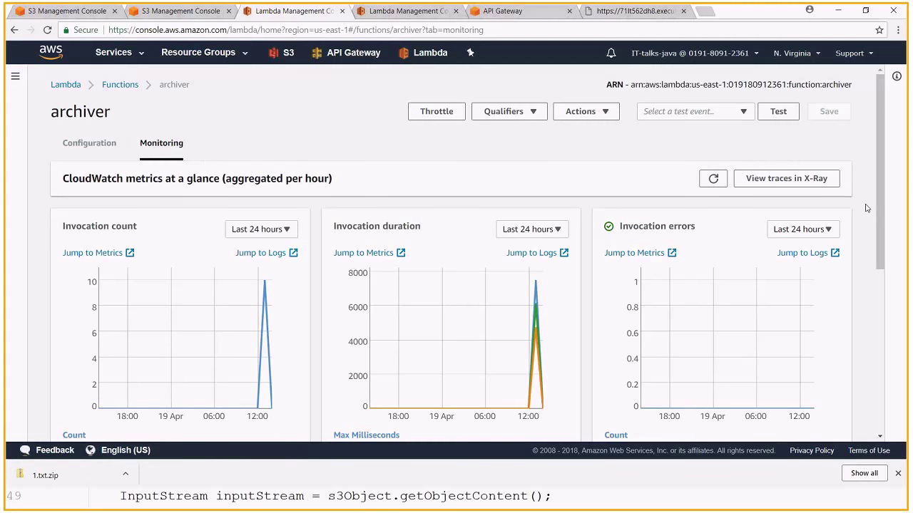
scroll(867, 207, "down", 1)
Examine the lister function's invocation count, duration and error metrics, with a brief check of the it-talks bucket
left_click(403, 12)
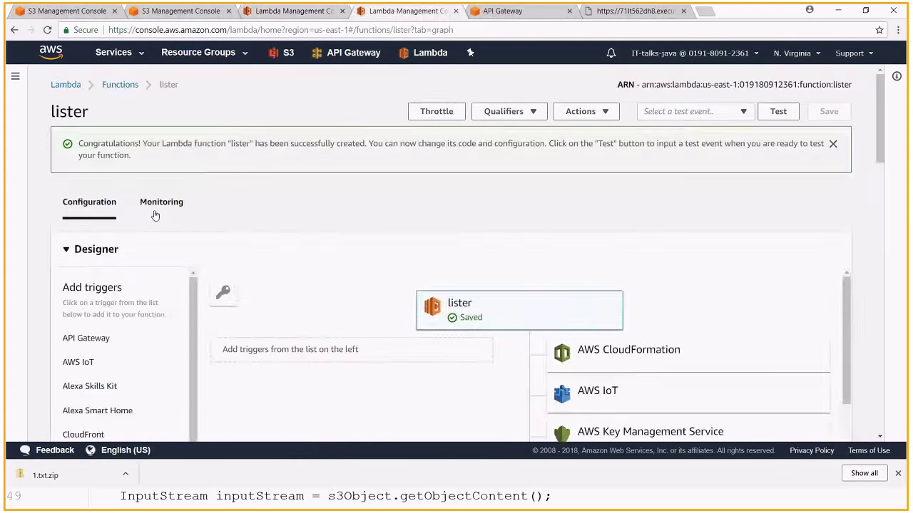
left_click(155, 212)
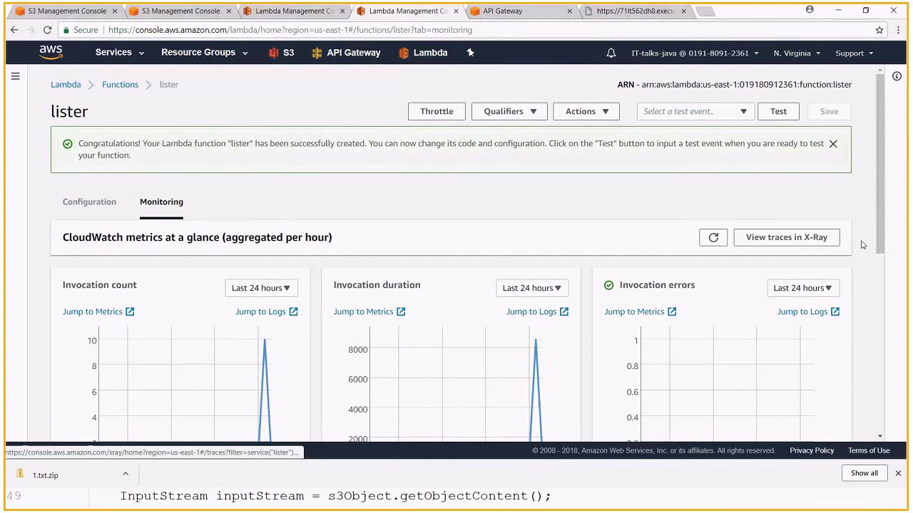
scroll(862, 244, "down", 2)
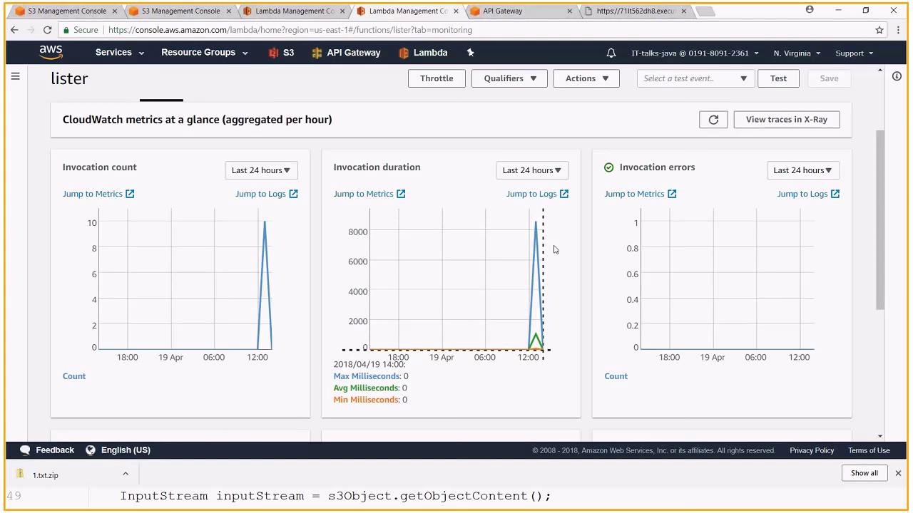
scroll(514, 251, "down", 1)
mouse_move(259, 163)
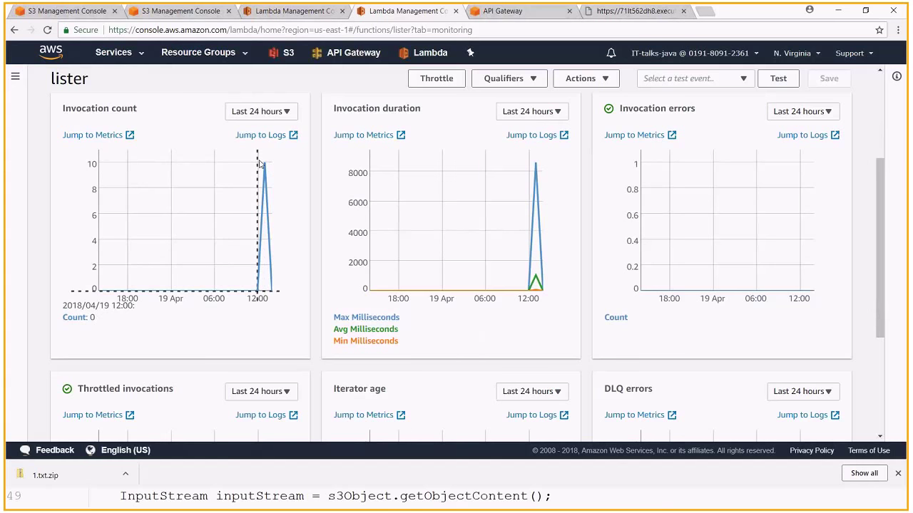
left_click(76, 11)
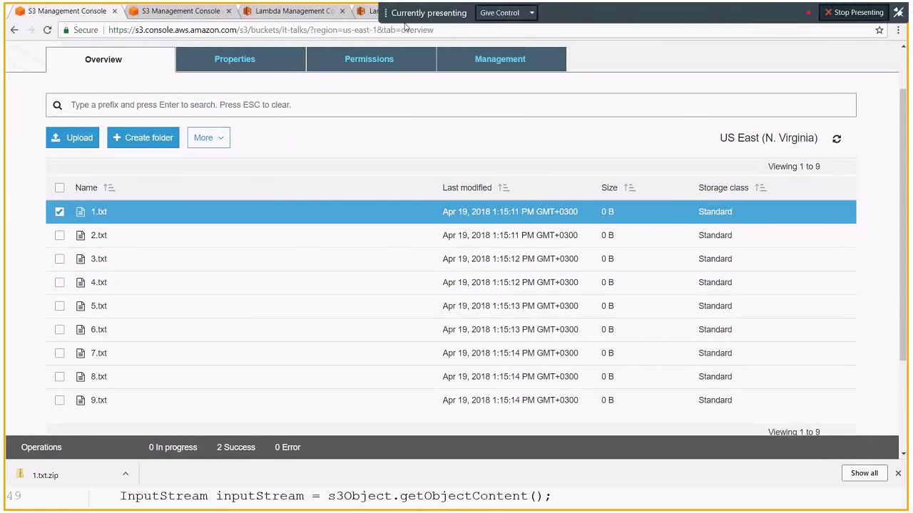
left_click(389, 14)
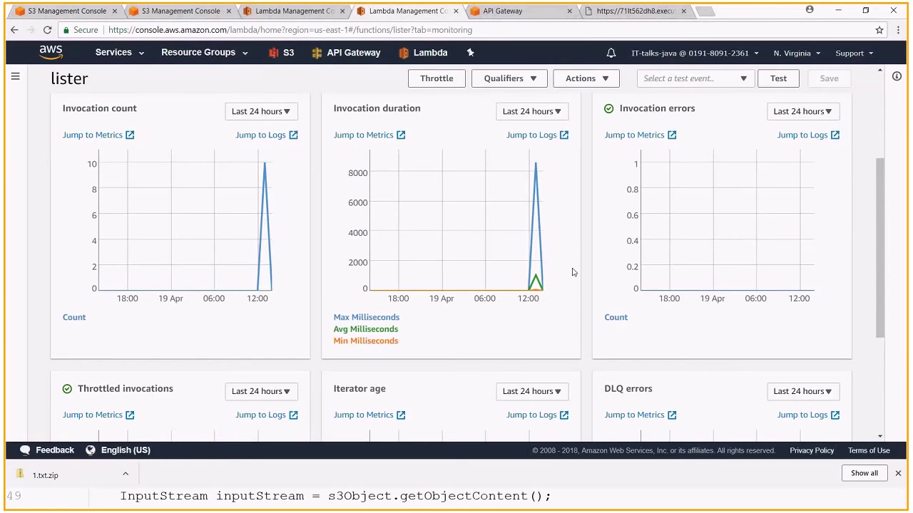
Examine the lister function's throttled invocations, iterator age and DLQ errors metrics, with a brief check of the demo API stage and response
scroll(584, 255, "down", 2)
scroll(582, 256, "down", 1)
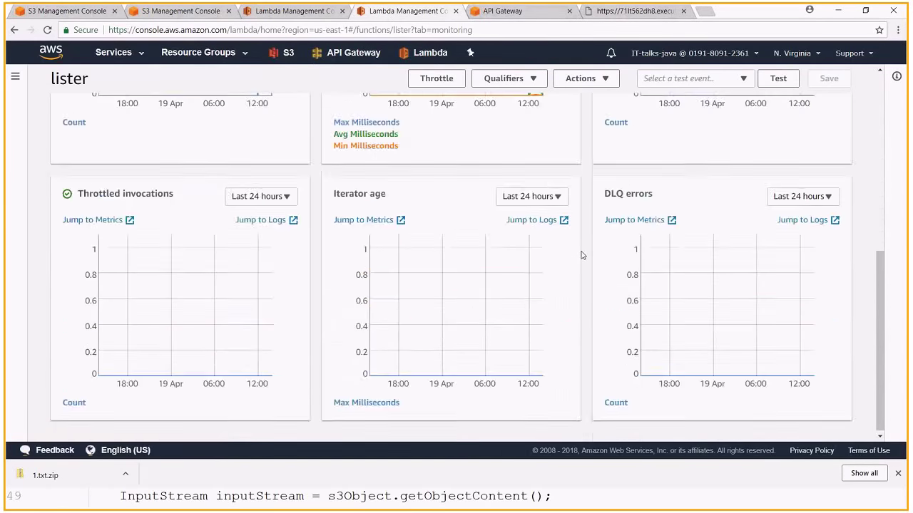
scroll(582, 255, "up", 3)
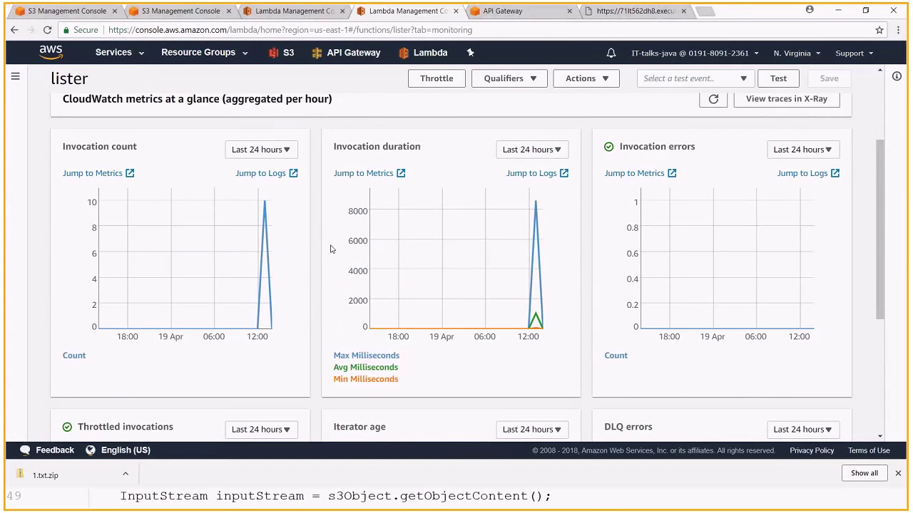
key("ctrl+Tab")
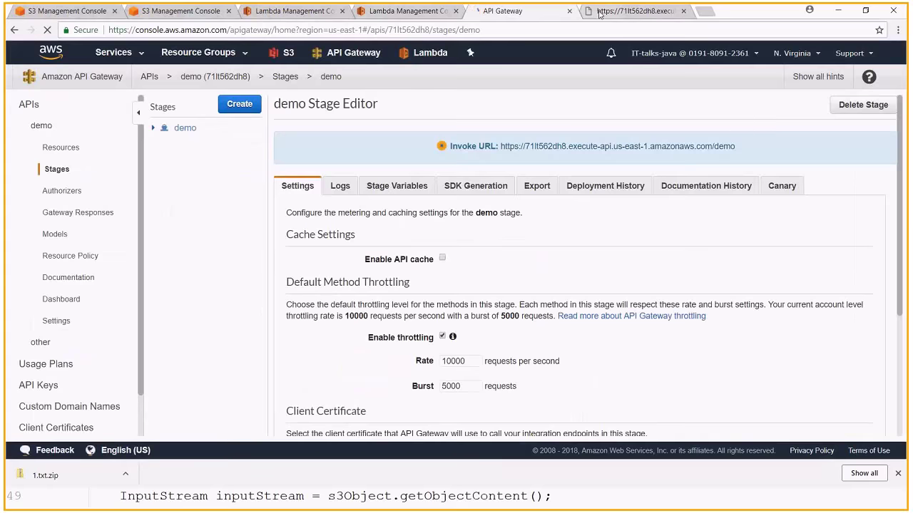
left_click(599, 13)
left_click(413, 14)
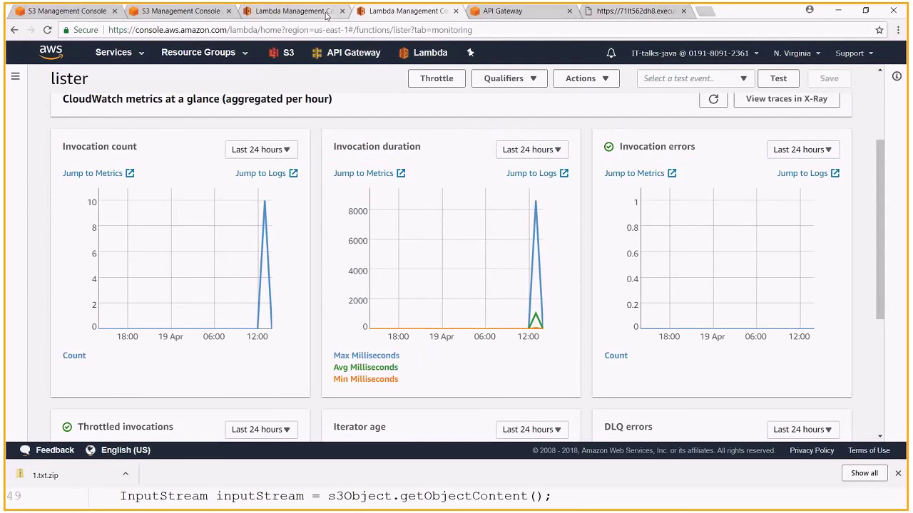
View the archiver function's monitoring metrics and inspect the peak in its invocation count graph
left_click(326, 15)
scroll(162, 146, "up", 1)
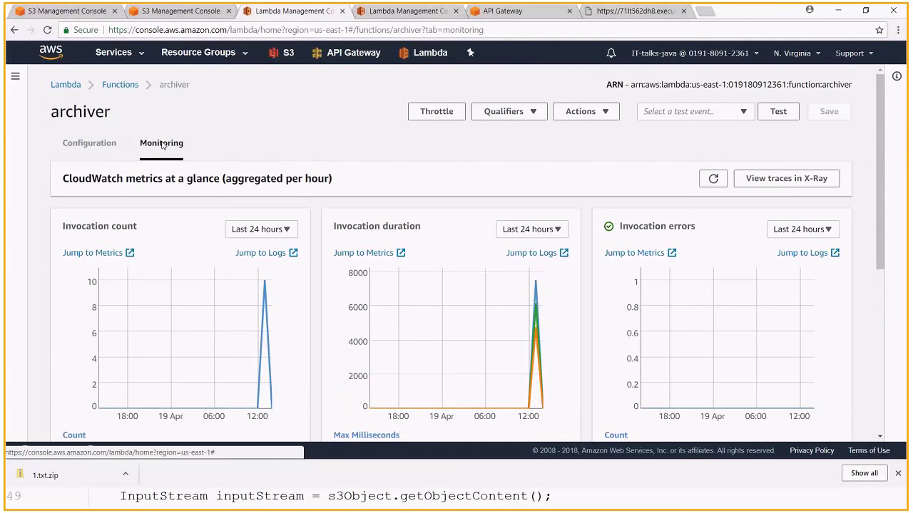
mouse_move(265, 285)
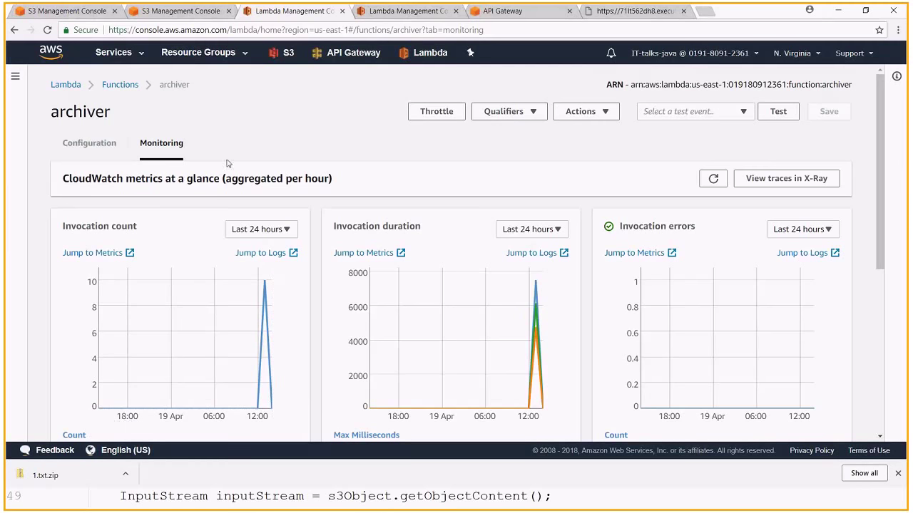
View the demo API response, then switch to the presentation PDF and advance from the demo diagram to the serverless summary slide
left_click(629, 17)
key("alt+Tab")
key("alt+Tab")
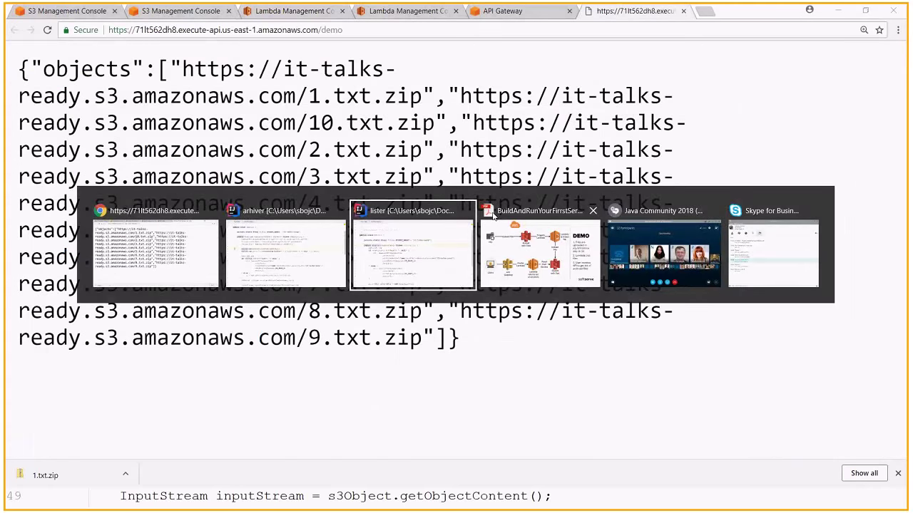
left_click(492, 215)
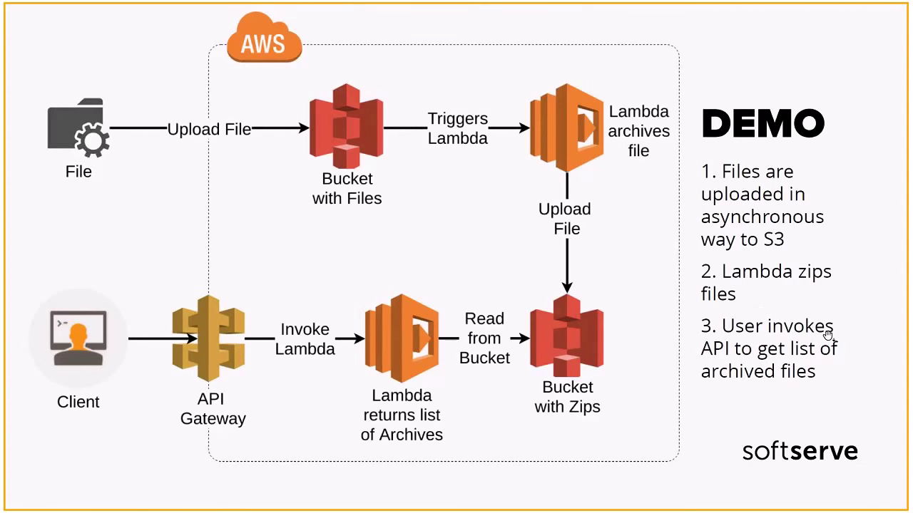
key("Right")
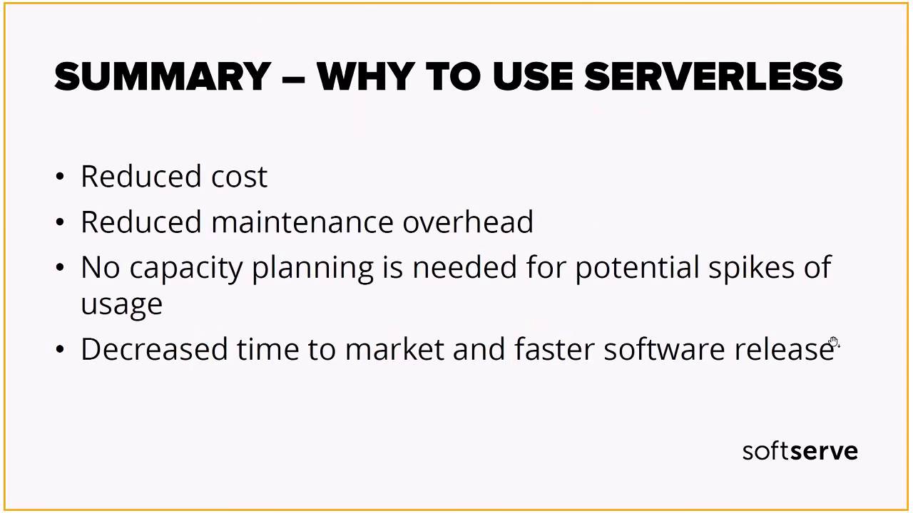
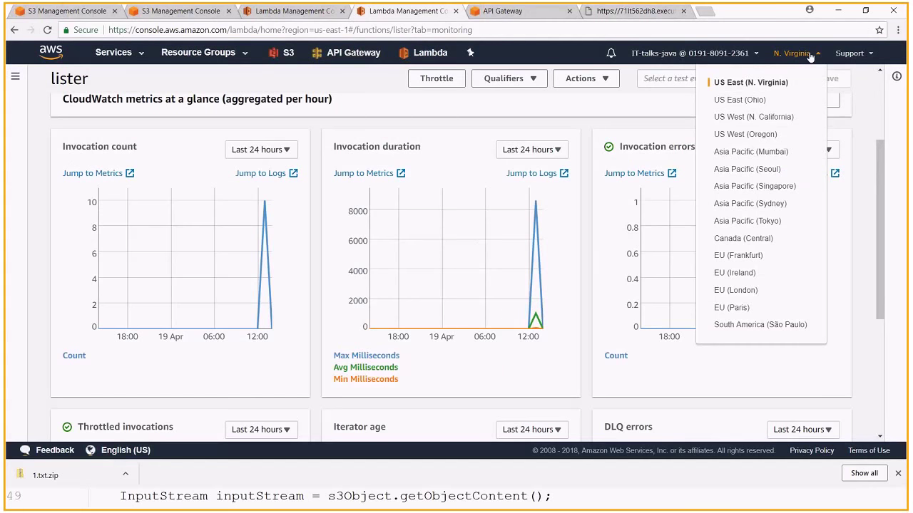
Open the lister function's qualifiers and compare its versions and aliases lists
scroll(863, 129, "up", 2)
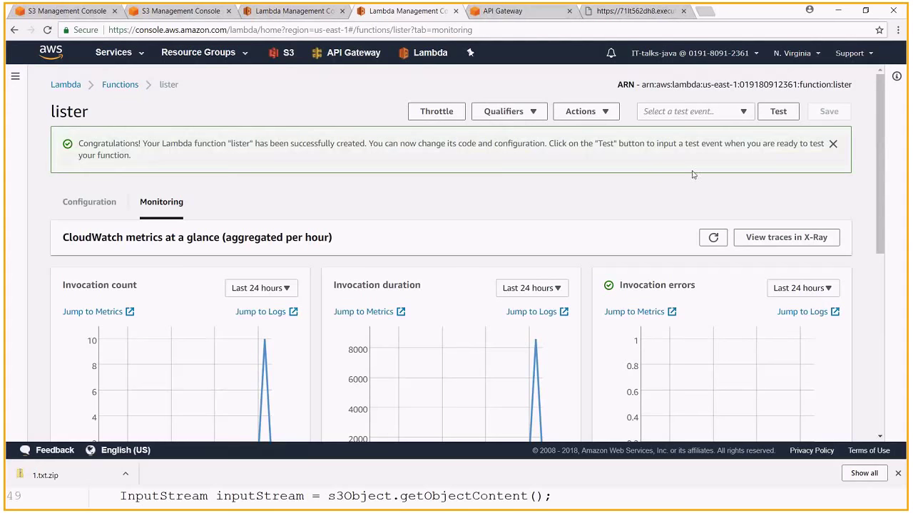
left_click(536, 111)
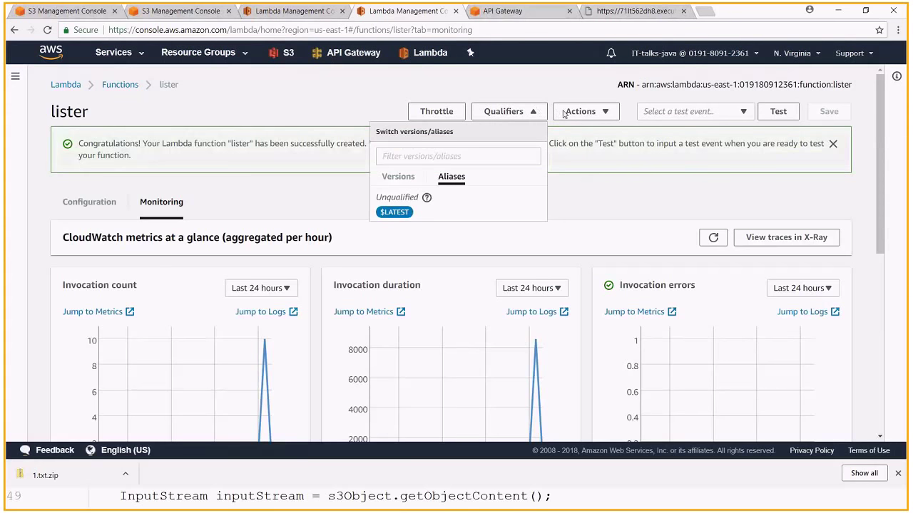
left_click(398, 179)
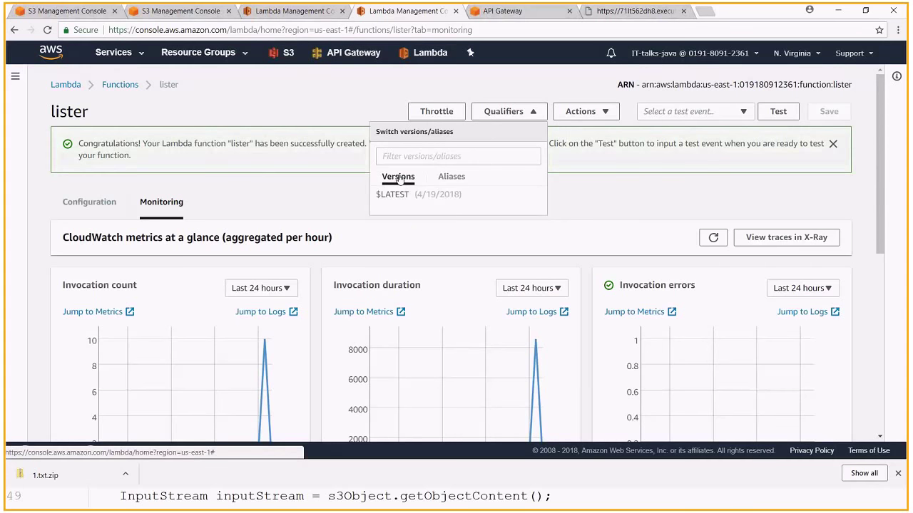
left_click(451, 177)
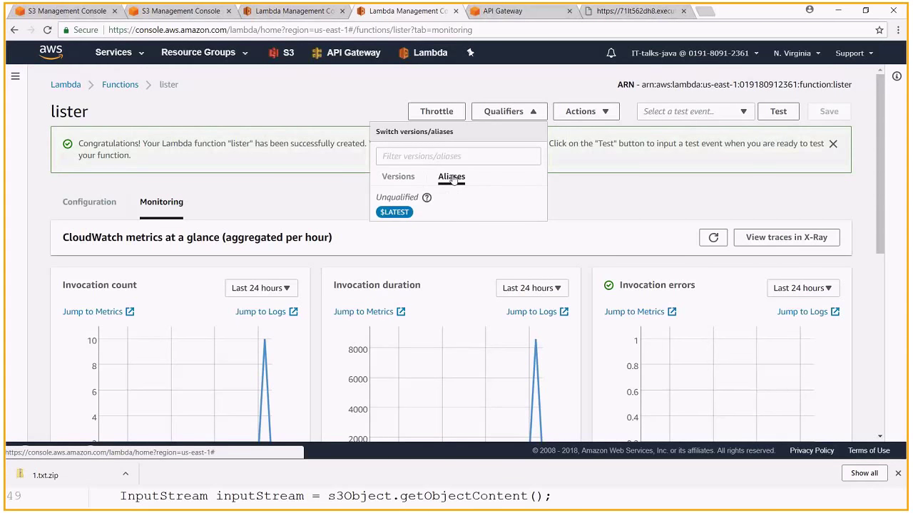
left_click(403, 180)
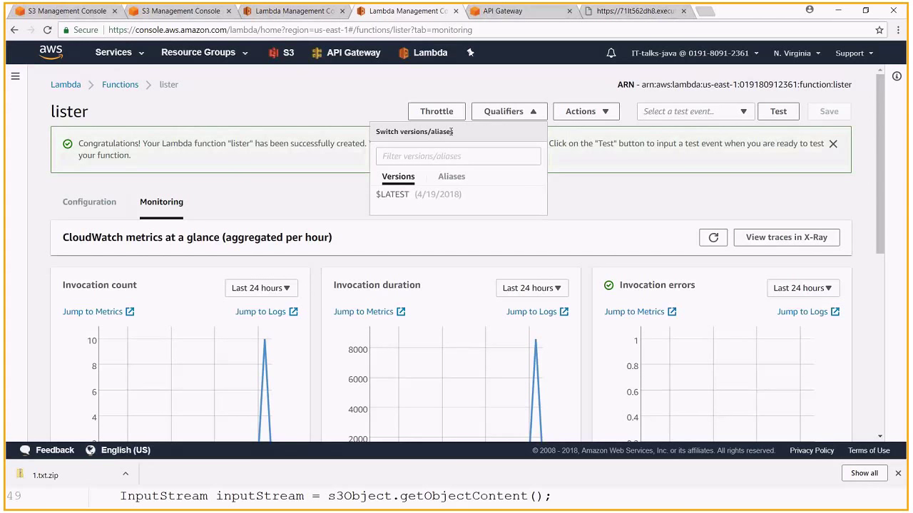
left_click(627, 11)
left_click(604, 30)
type("aws li")
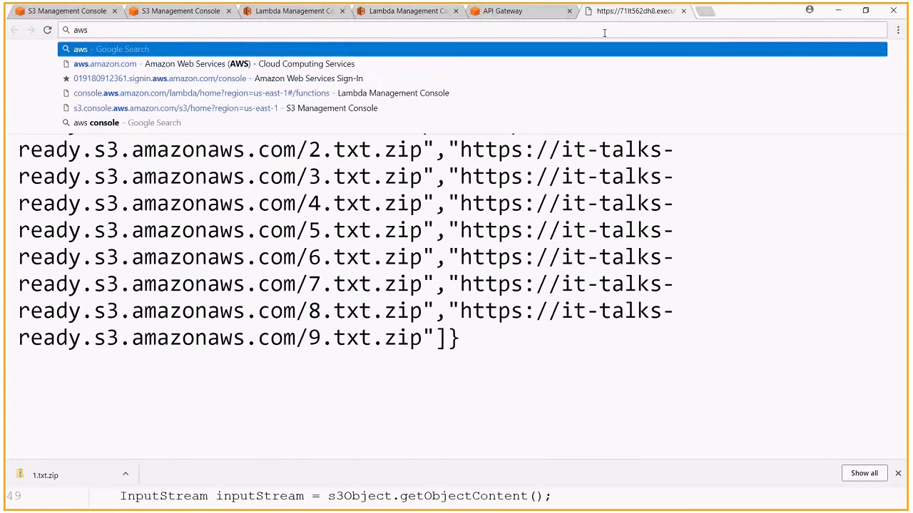
key("BackSpace")
key("BackSpace")
left_click(420, 12)
left_click(499, 182)
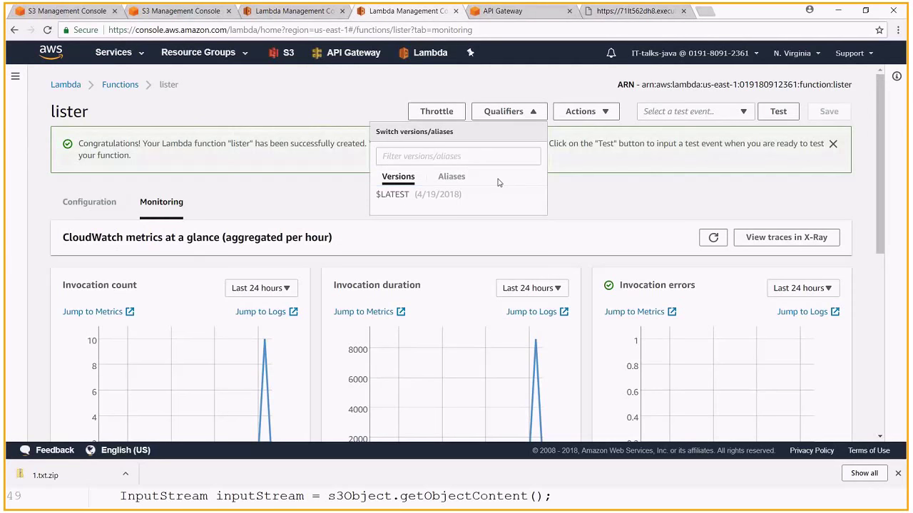
Close the lister function's qualifiers list and inspect the peak of its invocation duration graph
left_click(567, 199)
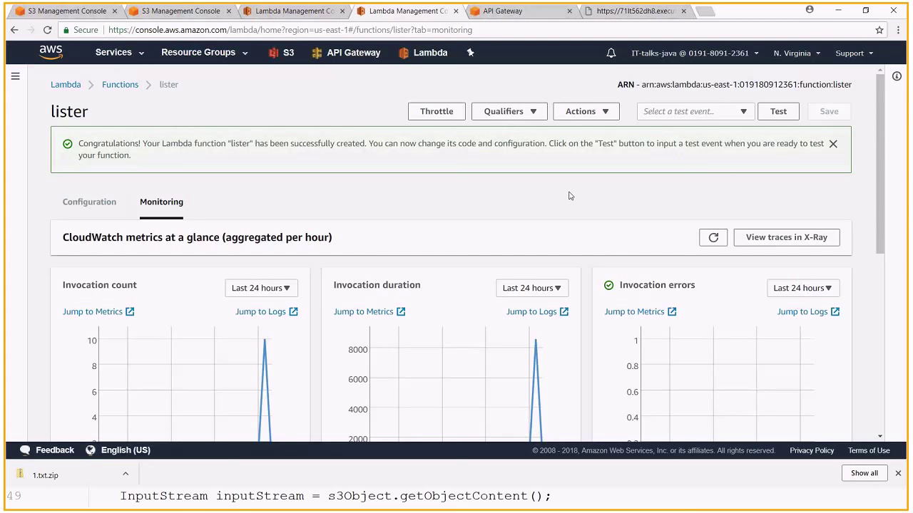
scroll(569, 209, "down", 1)
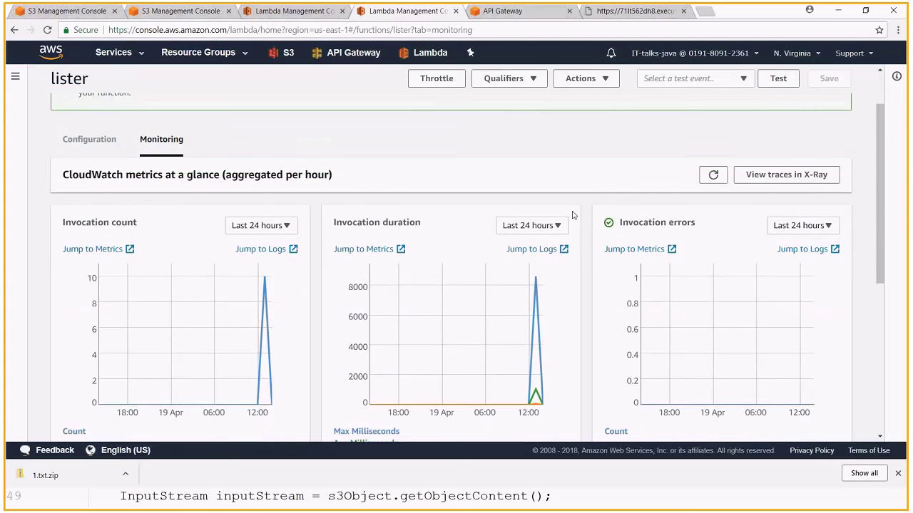
scroll(572, 215, "down", 1)
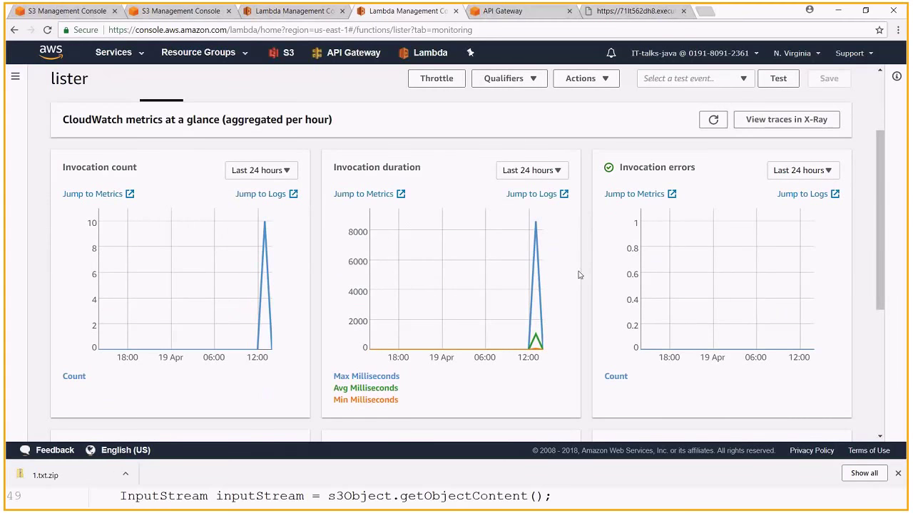
mouse_move(534, 226)
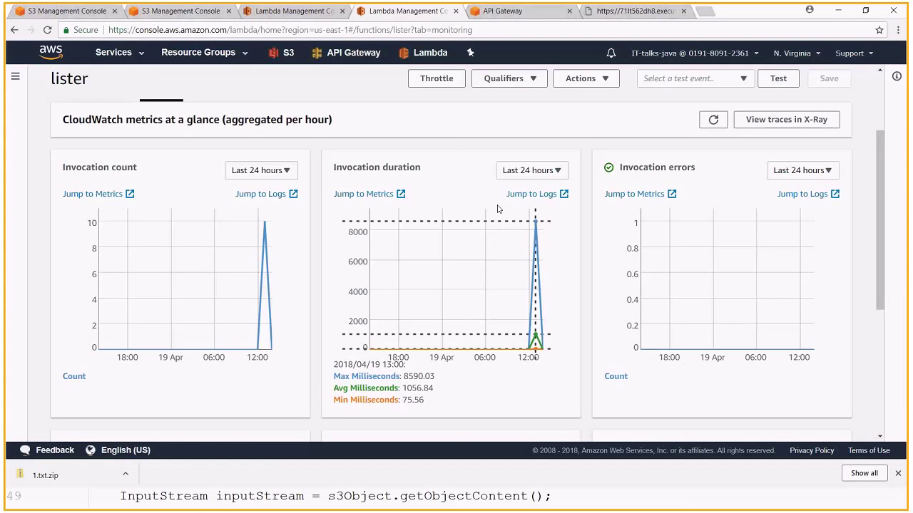
Open the archiver function's configuration and view its environment variables section
left_click(294, 11)
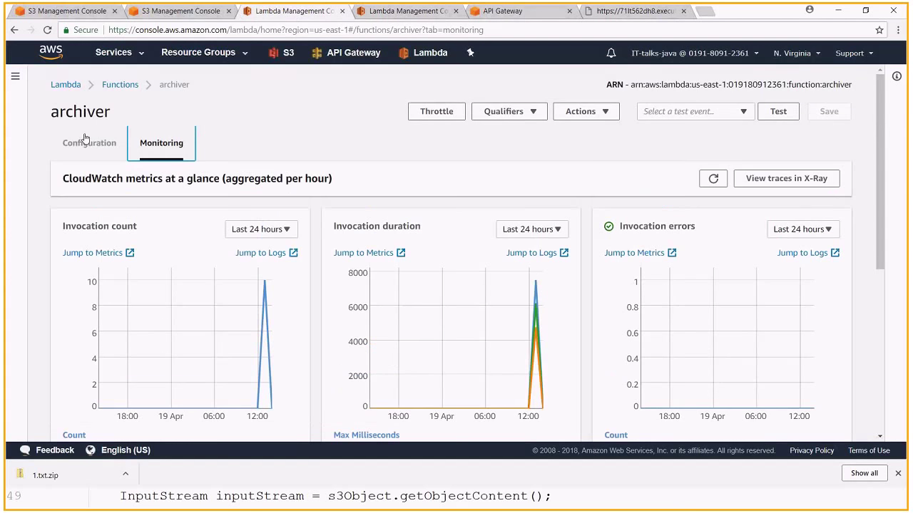
left_click(85, 140)
scroll(789, 255, "down", 8)
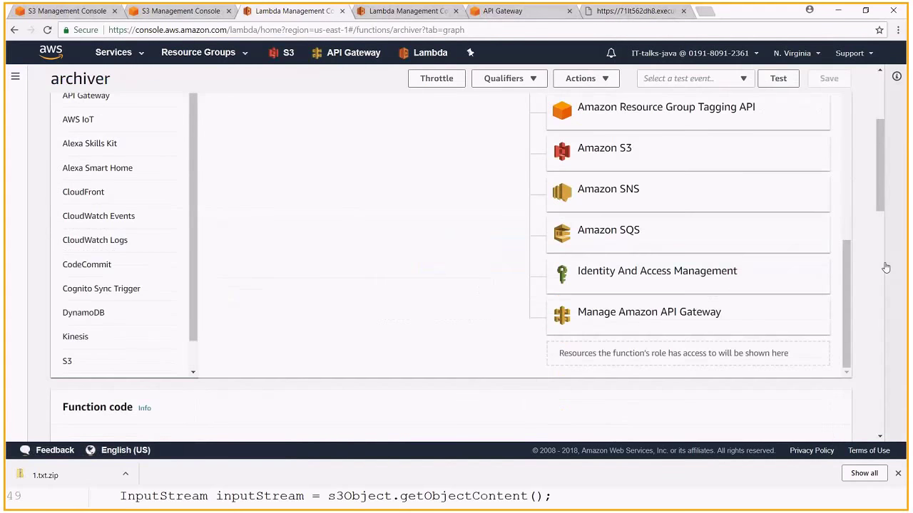
scroll(885, 267, "down", 10)
scroll(143, 142, "up", 1)
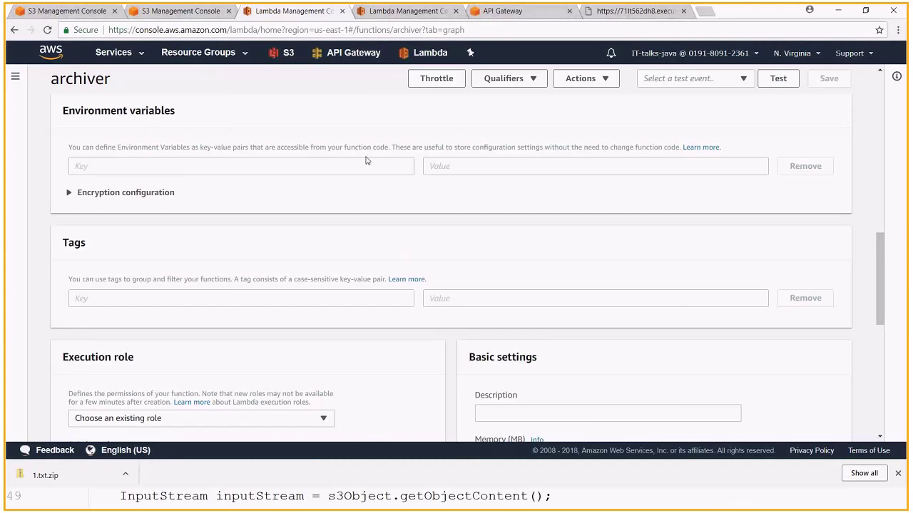
Switch to the presentation PDF and go back from the closing slide to the AWS Step Functions slide
key("alt+Tab")
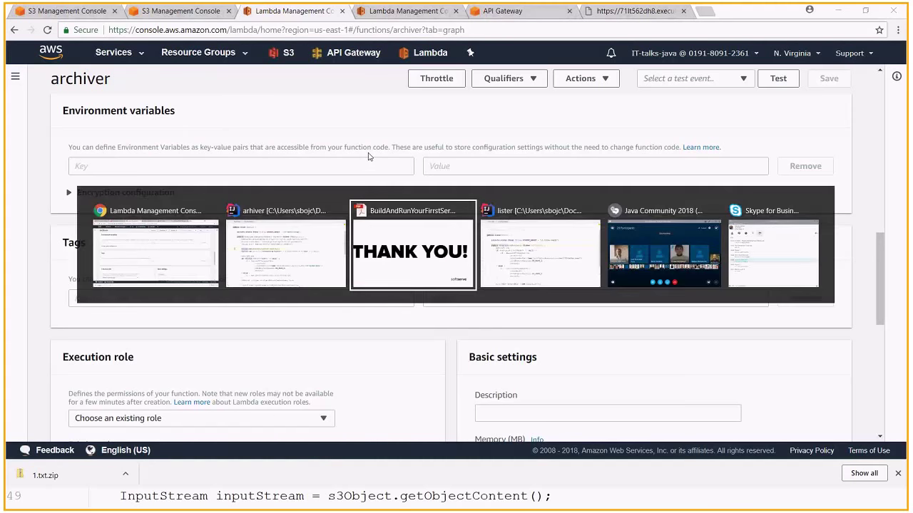
key("Left")
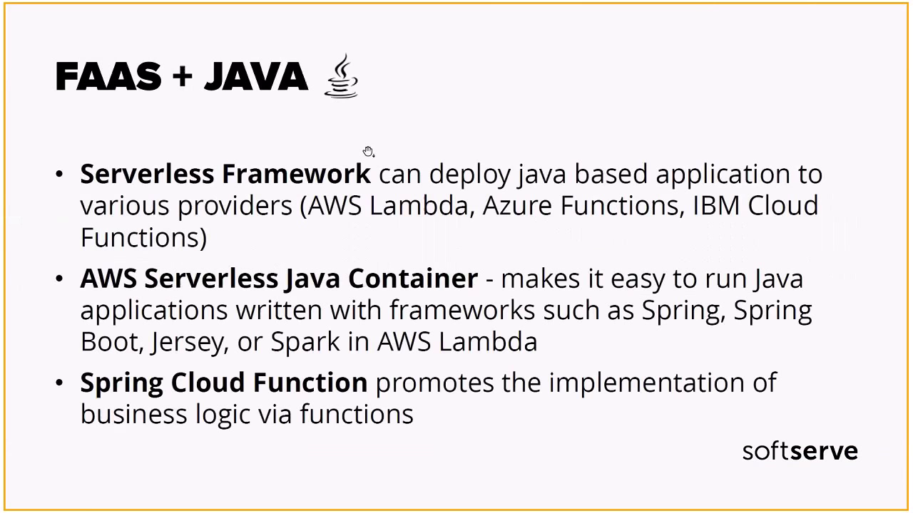
key("Left")
key("Left")
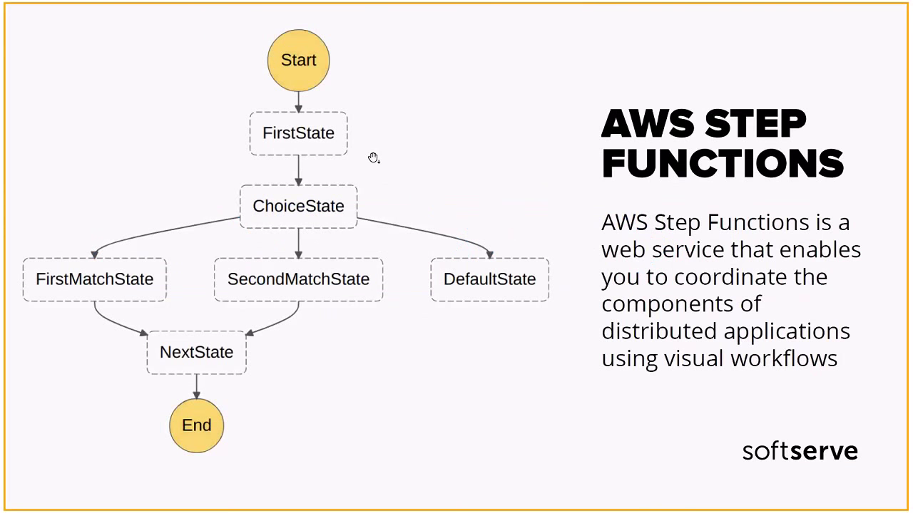